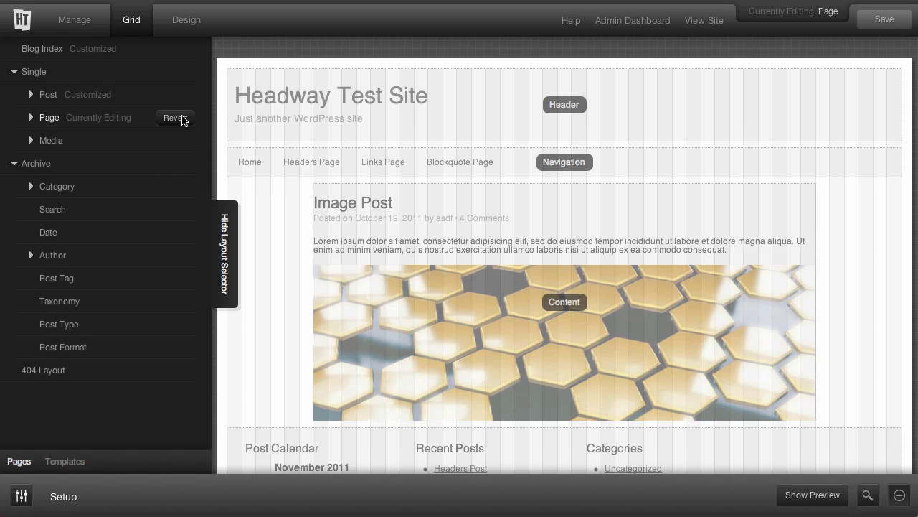
- Open the Design editor on the Blog Index layout under Single and hide the layout selector
{"action": "left_click", "coordinate": [191, 22]}
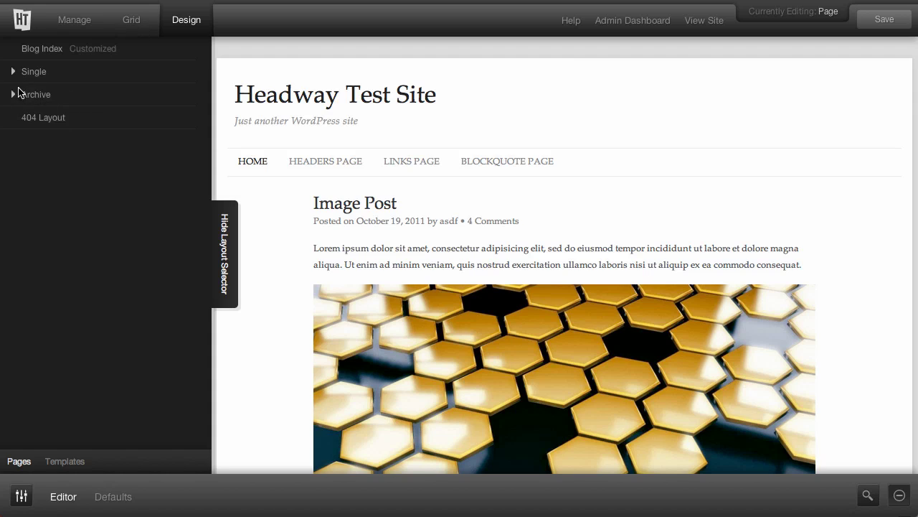
{"action": "left_click", "coordinate": [14, 73]}
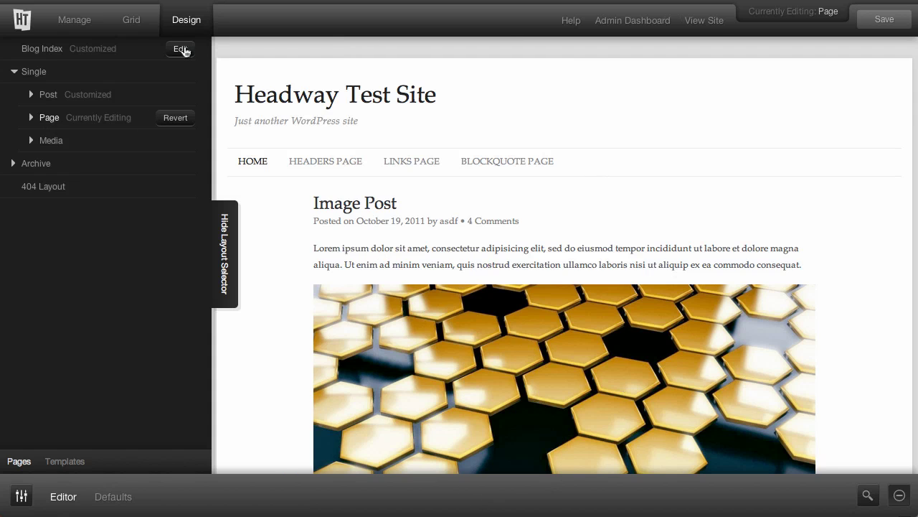
{"action": "left_click", "coordinate": [180, 49]}
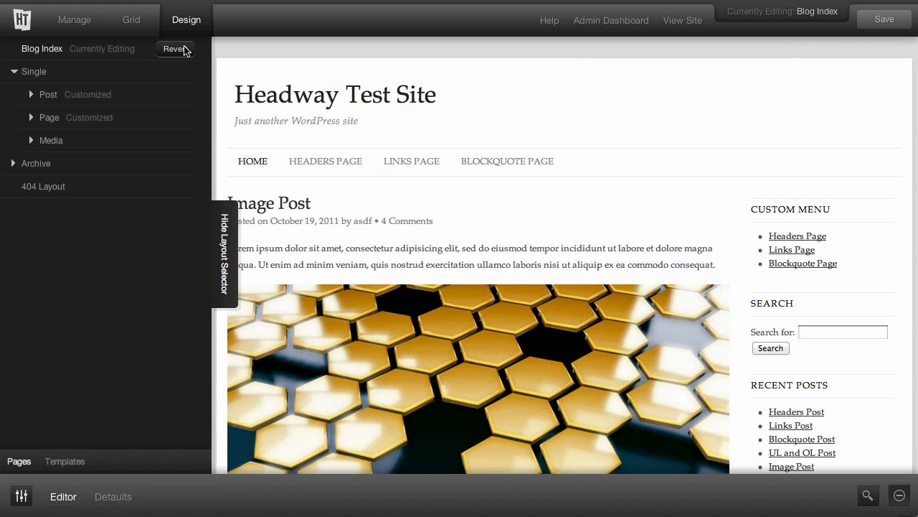
{"action": "left_click", "coordinate": [220, 249]}
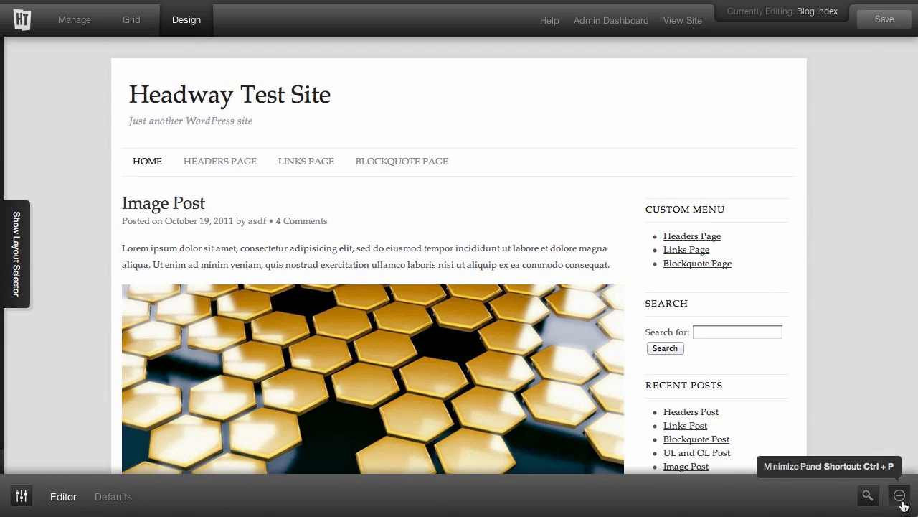
- Set the default Paragraph Text to 14px Georgia
{"action": "left_click", "coordinate": [902, 501]}
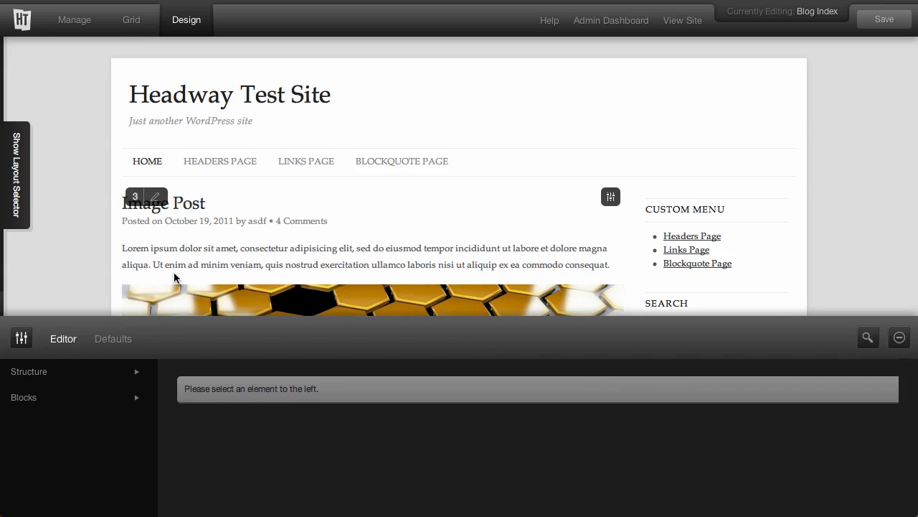
{"action": "left_click", "coordinate": [101, 341]}
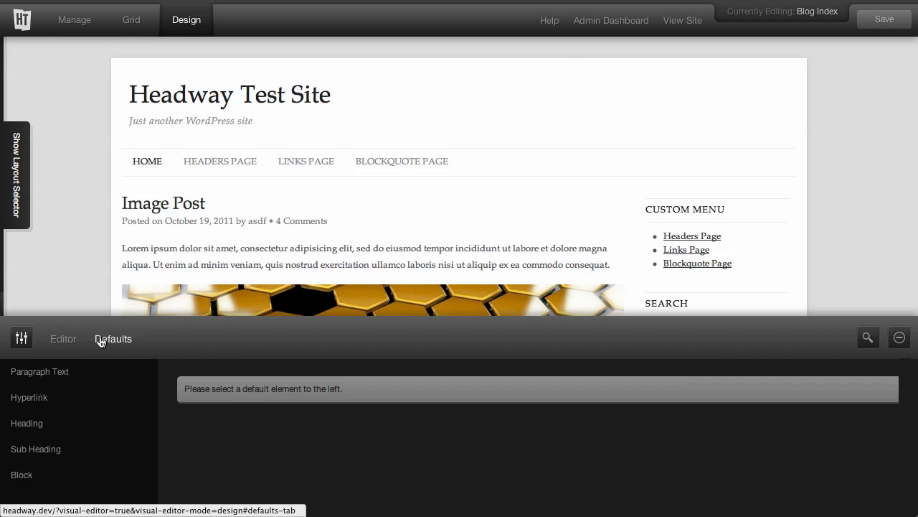
{"action": "left_click", "coordinate": [63, 378]}
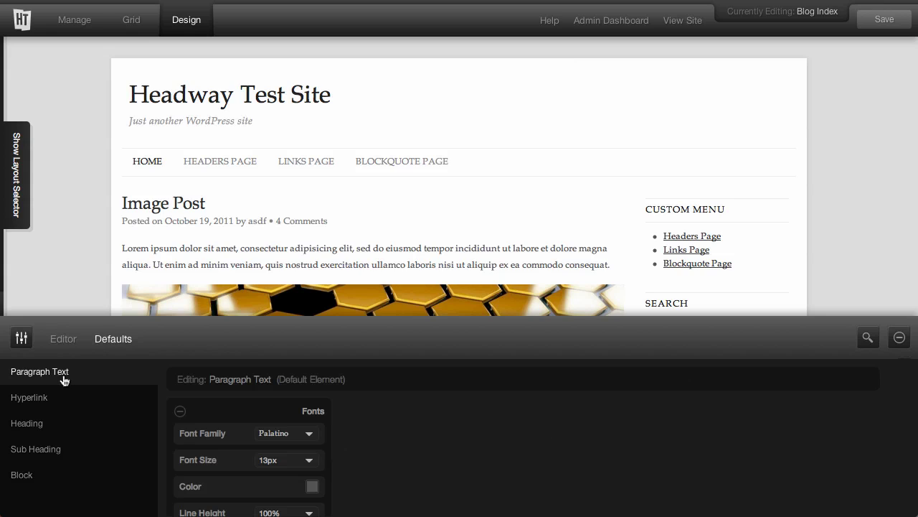
{"action": "left_click", "coordinate": [280, 460]}
{"action": "left_click", "coordinate": [278, 470]}
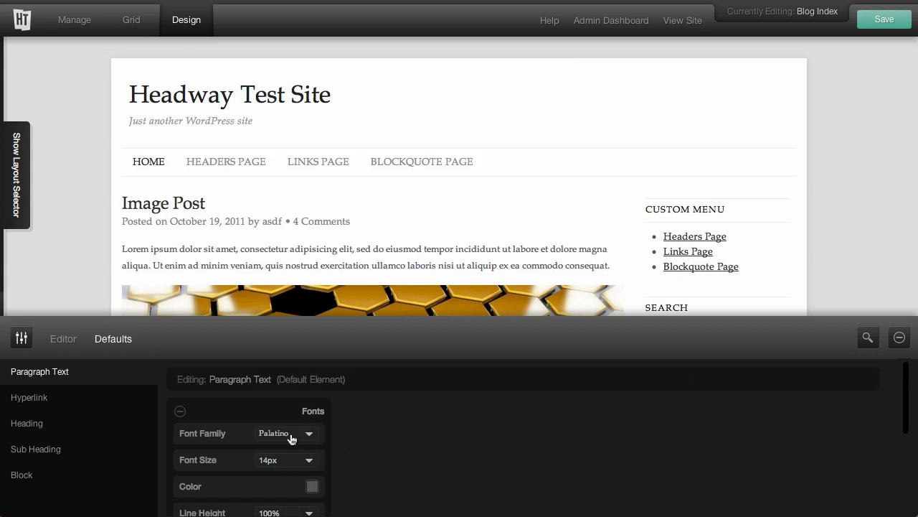
{"action": "left_click", "coordinate": [292, 435]}
{"action": "left_click", "coordinate": [291, 444]}
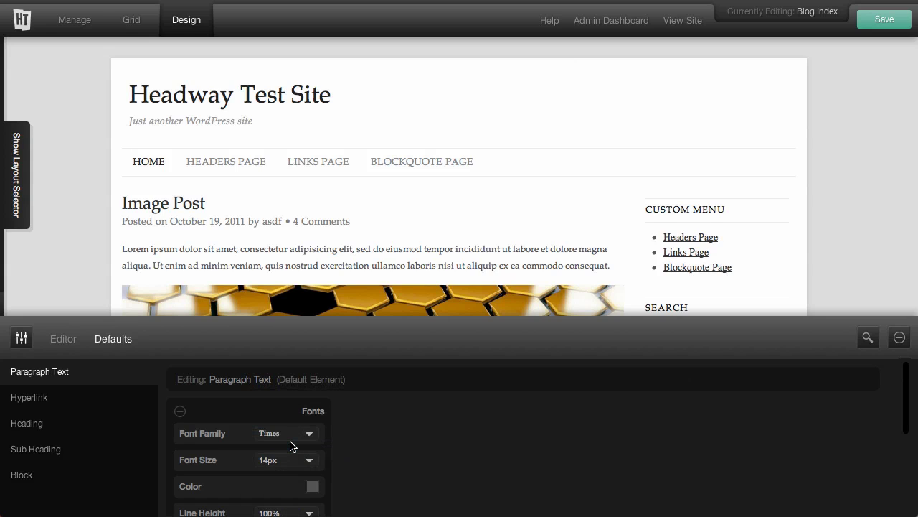
{"action": "left_click", "coordinate": [291, 433]}
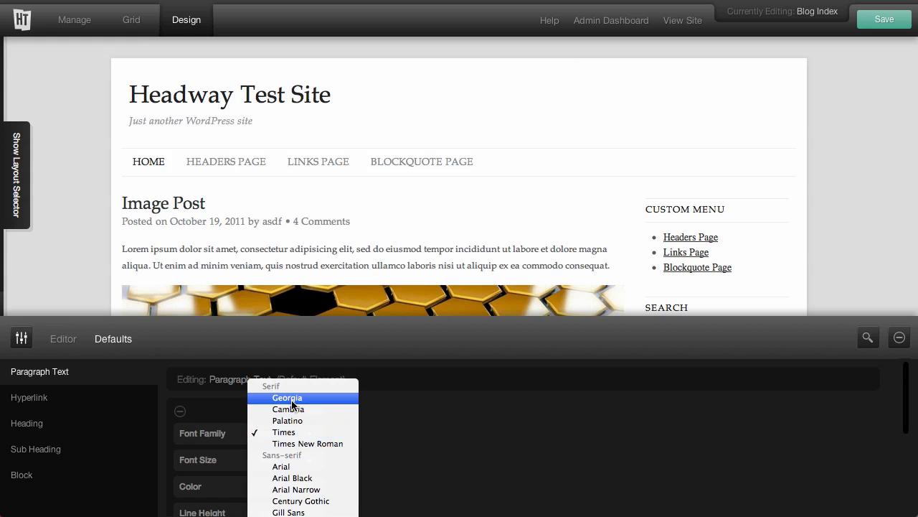
{"action": "left_click", "coordinate": [291, 397]}
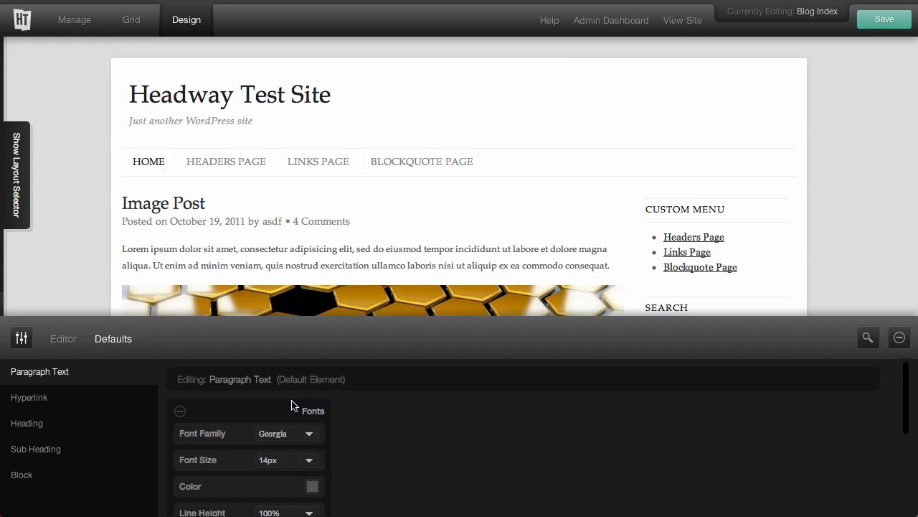
- Set the default Heading to Helvetica at 26px and save the design with Ctrl+S
{"action": "left_click", "coordinate": [97, 398]}
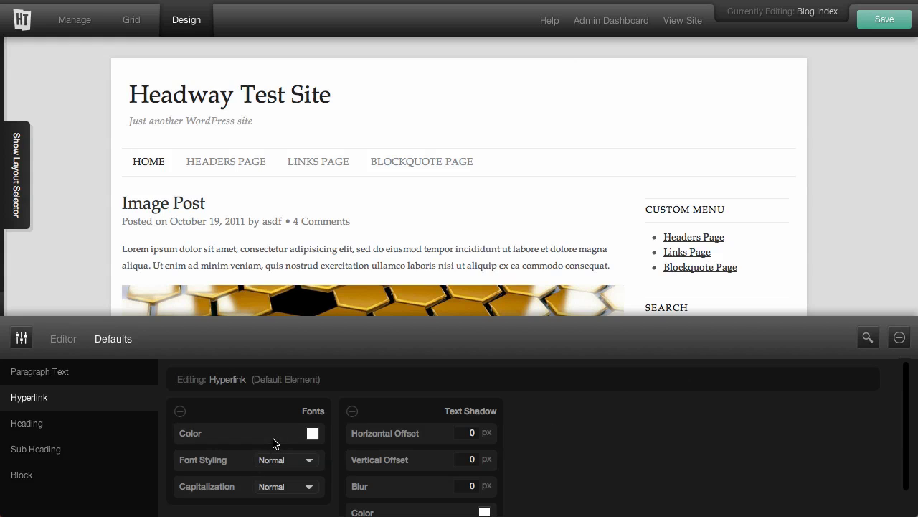
{"action": "scroll", "coordinate": [272, 443], "scroll_direction": "down", "scroll_amount": 1}
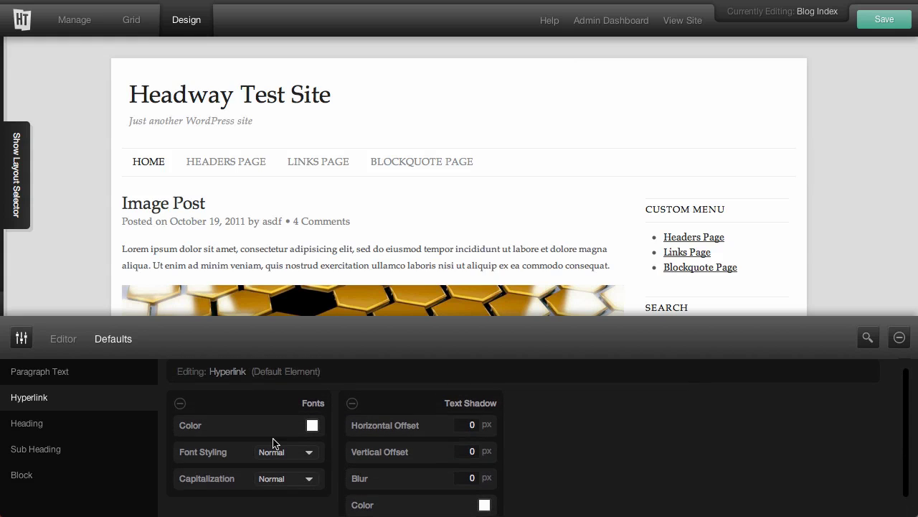
{"action": "left_click", "coordinate": [95, 426]}
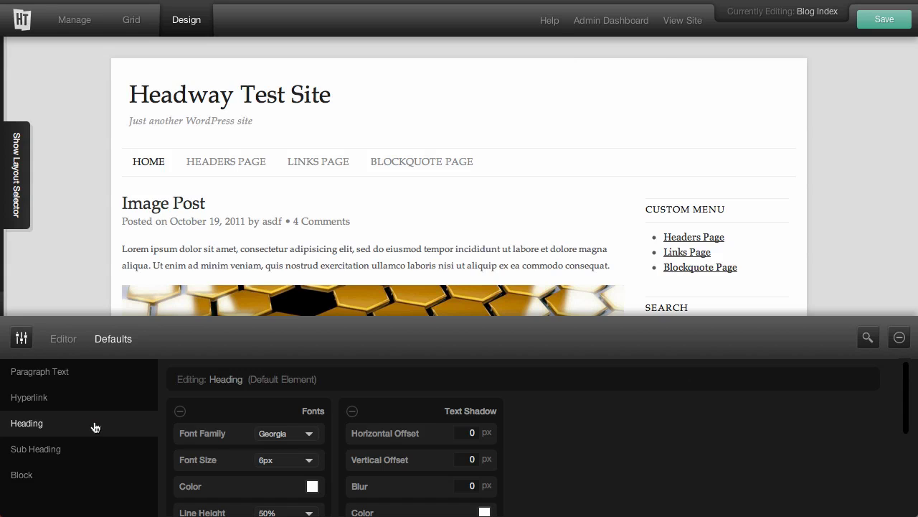
{"action": "left_click", "coordinate": [266, 435]}
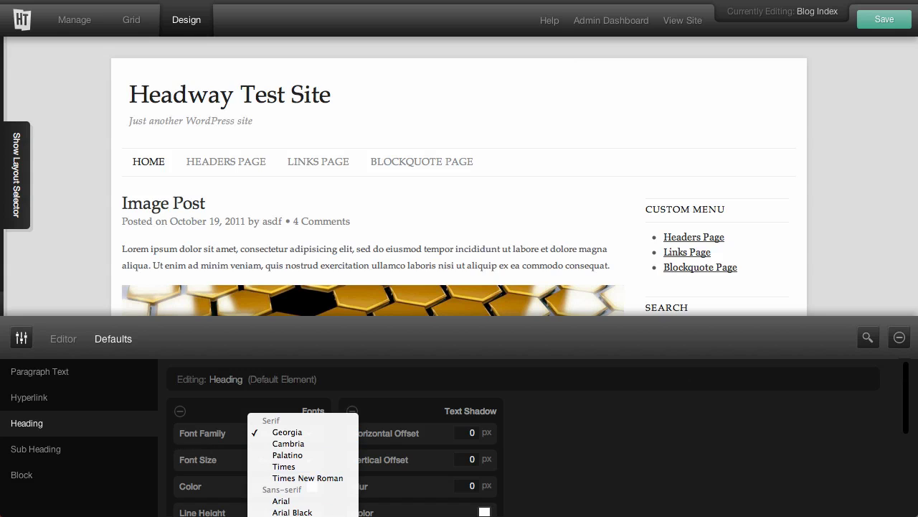
{"action": "left_click", "coordinate": [287, 516]}
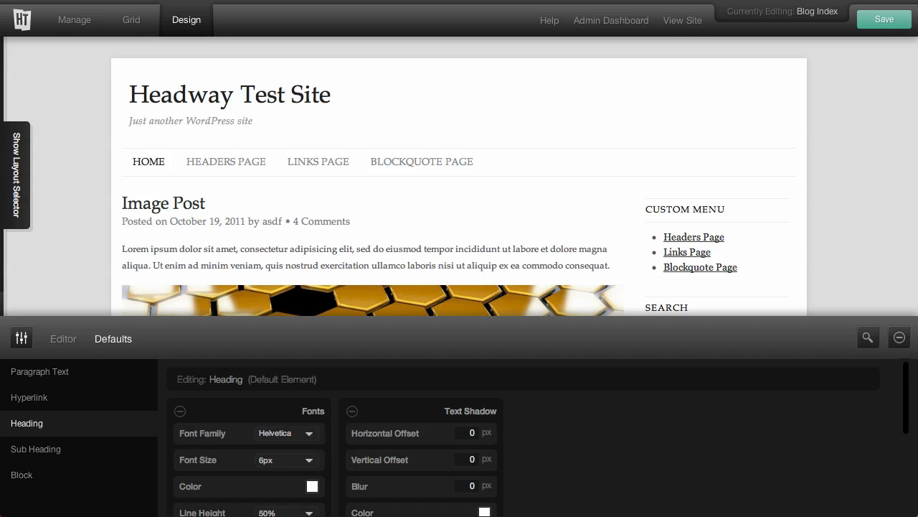
{"action": "left_click", "coordinate": [289, 462]}
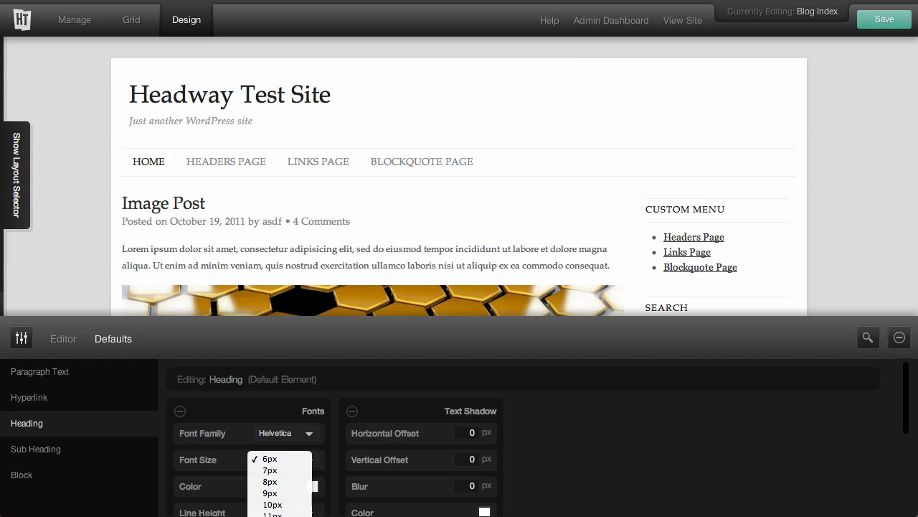
{"action": "key", "text": "2"}
{"action": "key", "text": "6"}
{"action": "key", "text": "Return"}
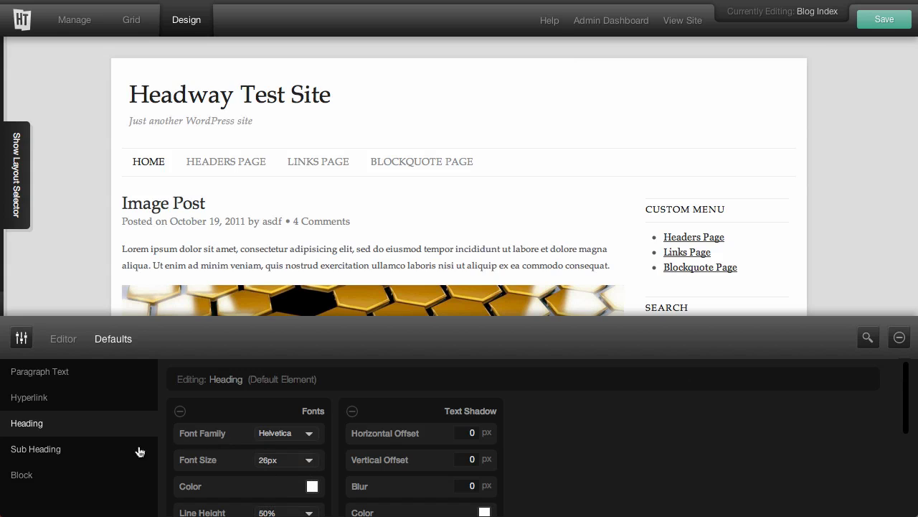
{"action": "key", "text": "ctrl+s"}
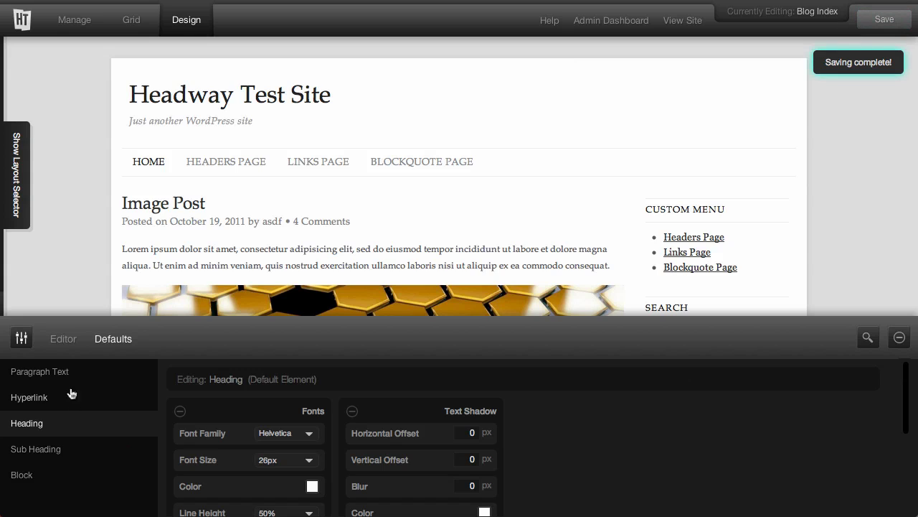
- Give the Body element a light blue (#cfe6ff) background colour and scroll the preview to check it
{"action": "left_click", "coordinate": [72, 344]}
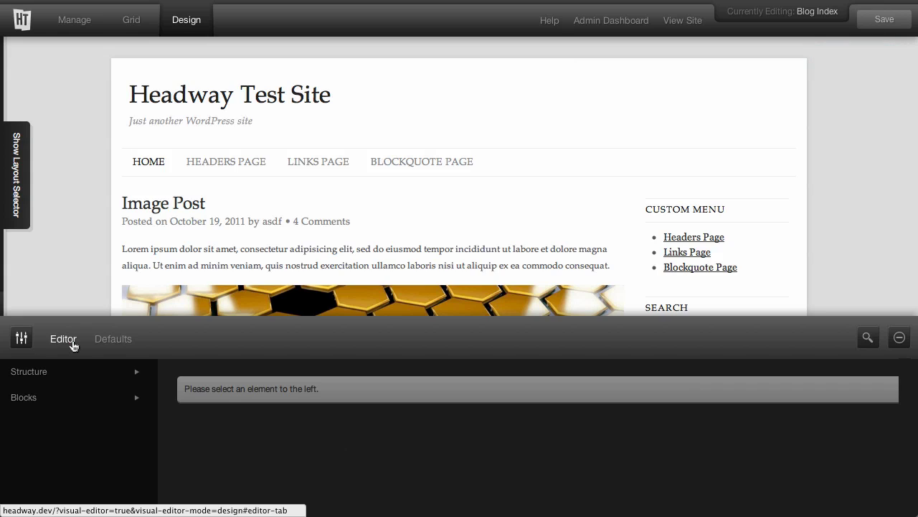
{"action": "left_click", "coordinate": [73, 372]}
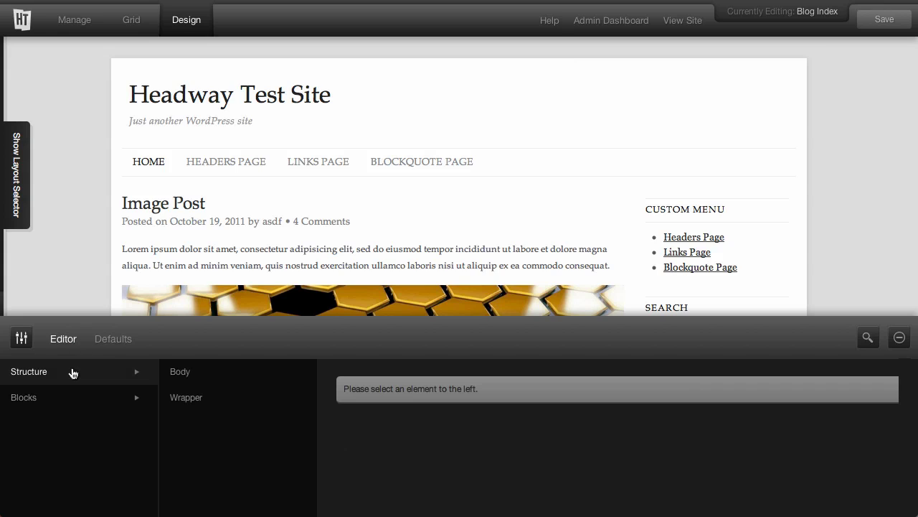
{"action": "left_click", "coordinate": [174, 382]}
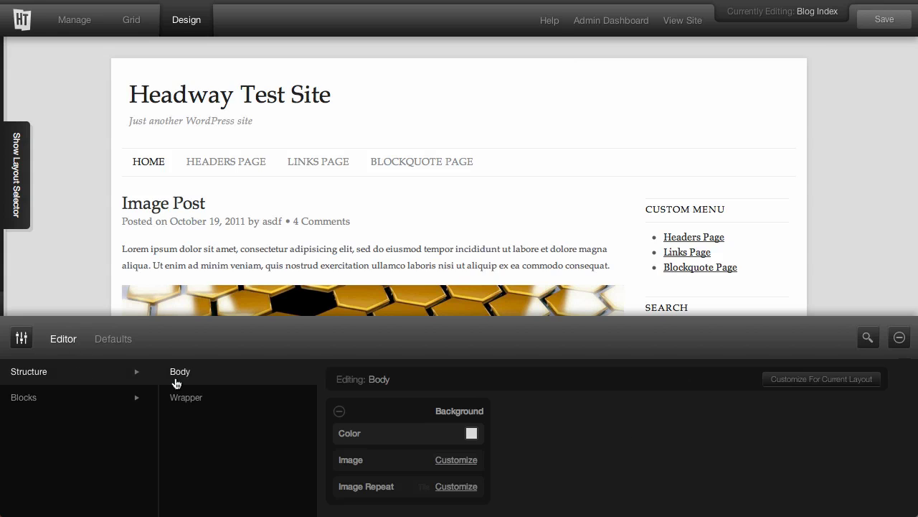
{"action": "left_click", "coordinate": [474, 434]}
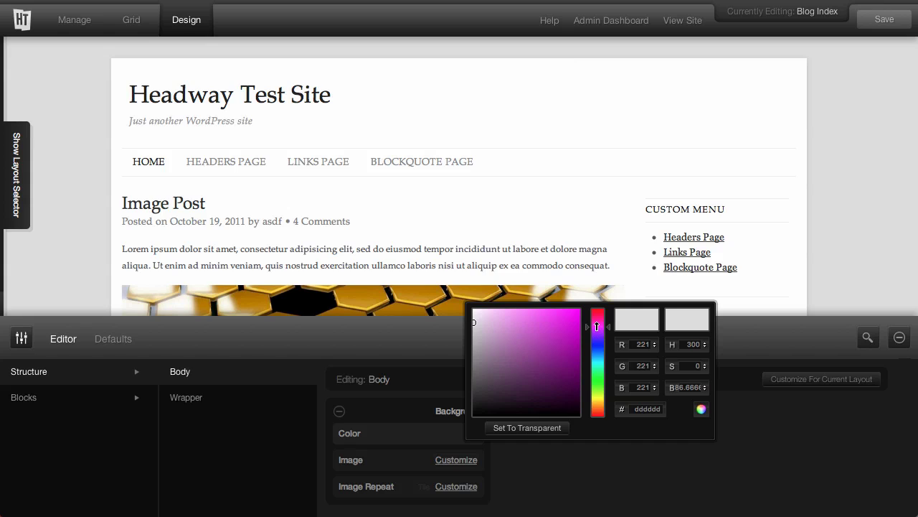
{"action": "left_click_drag", "start_coordinate": [596, 326], "coordinate": [590, 353]}
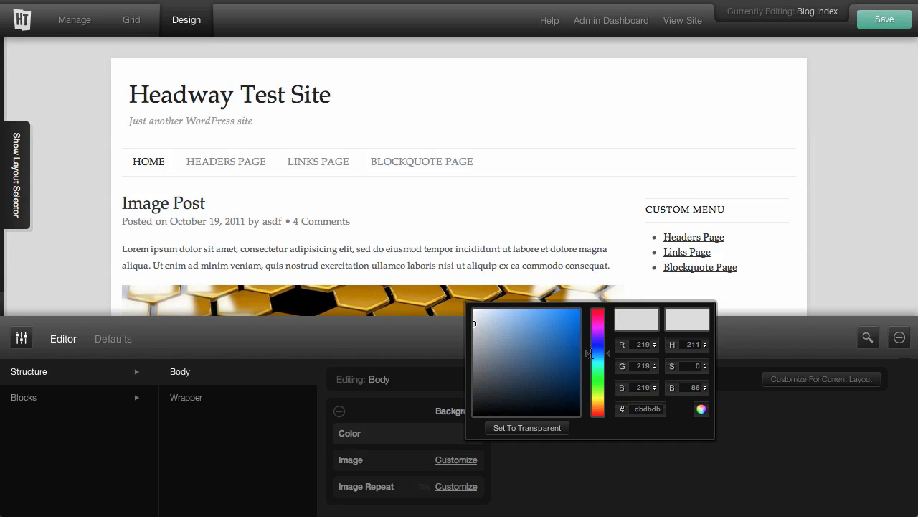
{"action": "mouse_move", "coordinate": [543, 321]}
{"action": "left_mouse_down"}
{"action": "mouse_move", "coordinate": [547, 381]}
{"action": "mouse_move", "coordinate": [490, 352]}
{"action": "mouse_move", "coordinate": [512, 307]}
{"action": "mouse_move", "coordinate": [495, 307]}
{"action": "left_mouse_up"}
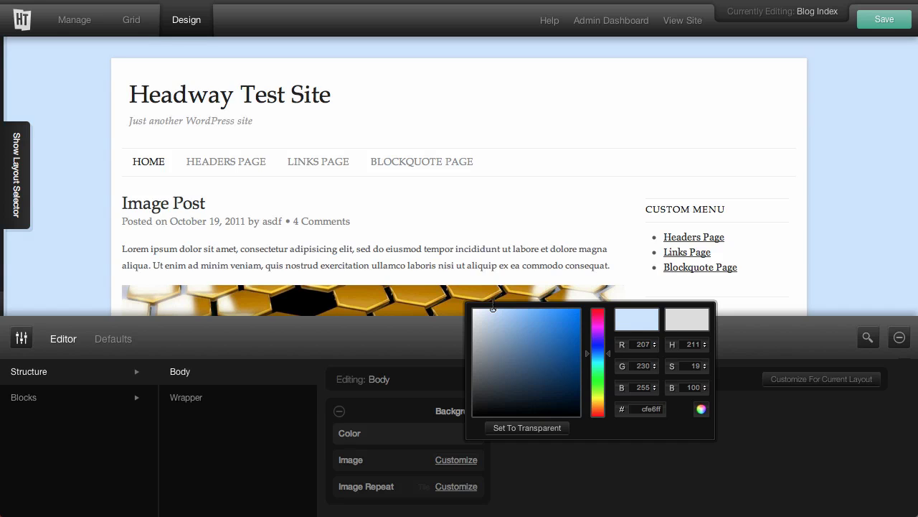
{"action": "left_click", "coordinate": [701, 410]}
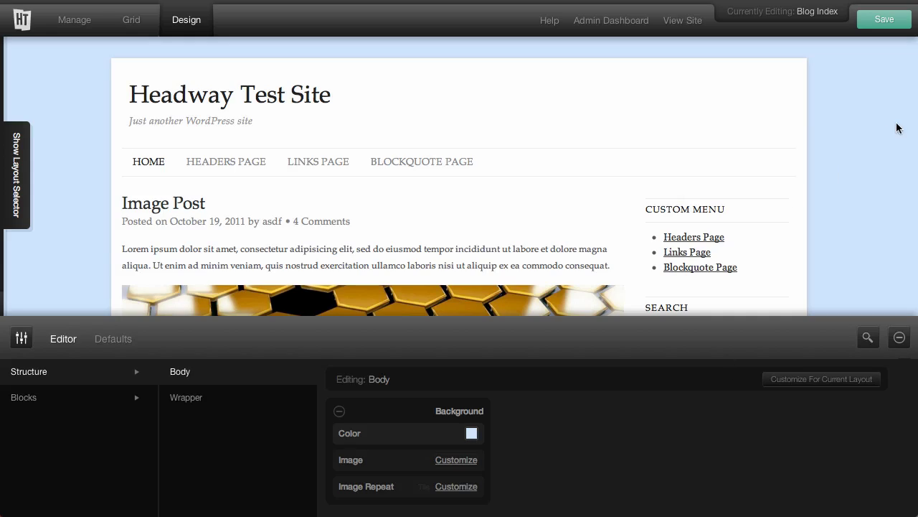
{"action": "scroll", "coordinate": [857, 181], "scroll_direction": "down", "scroll_amount": 10}
{"action": "scroll", "coordinate": [858, 185], "scroll_direction": "down", "scroll_amount": 15}
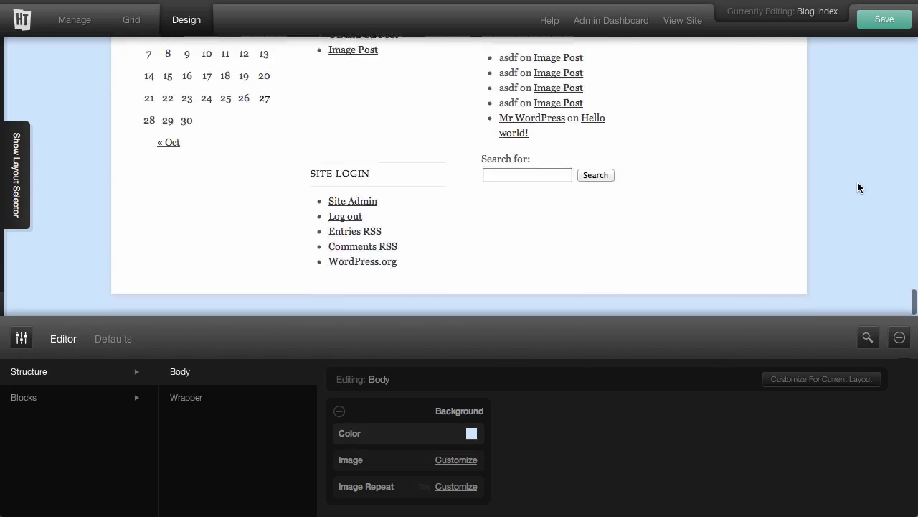
{"action": "scroll", "coordinate": [858, 184], "scroll_direction": "up", "scroll_amount": 20}
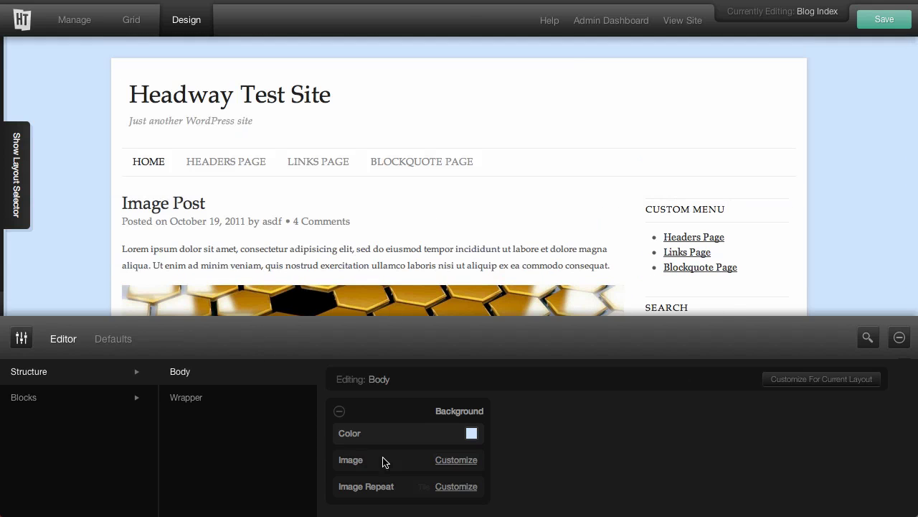
- Reset the Wrapper's box shadow colour, blur and offsets to their inherited defaults
{"action": "left_click", "coordinate": [202, 400]}
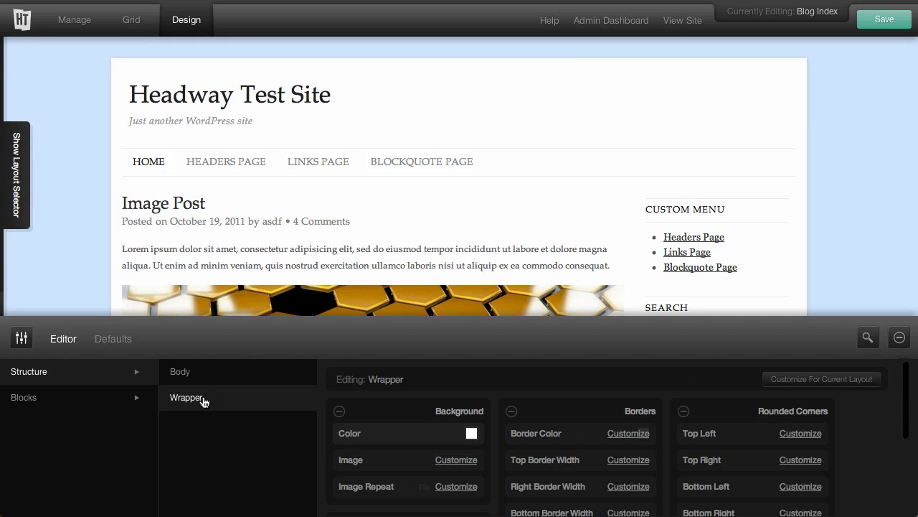
{"action": "left_click", "coordinate": [339, 411]}
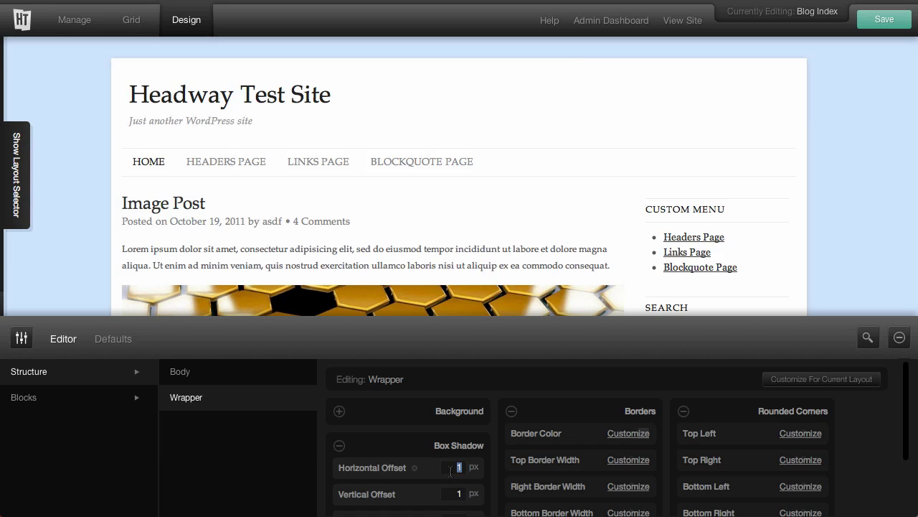
{"action": "type", "text": "0"}
{"action": "key", "text": "Tab"}
{"action": "key", "text": "Tab"}
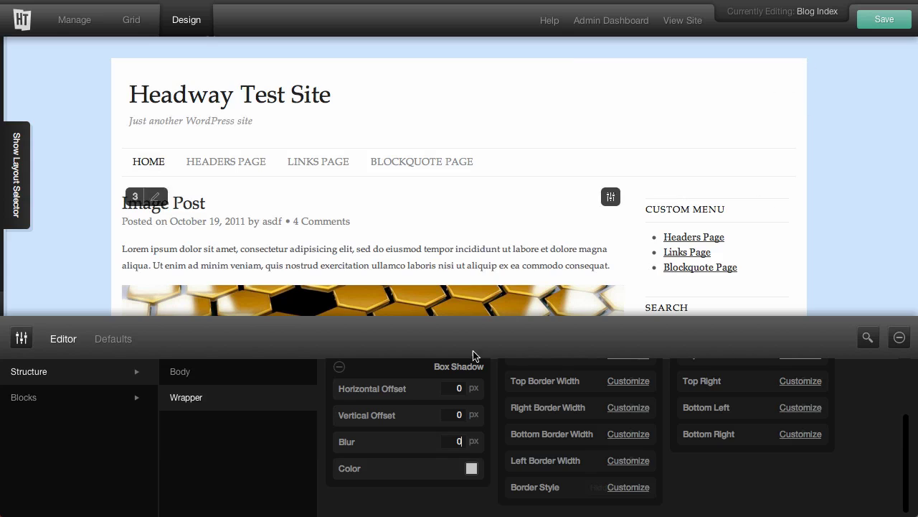
{"action": "left_click", "coordinate": [371, 470]}
{"action": "key", "text": "Return"}
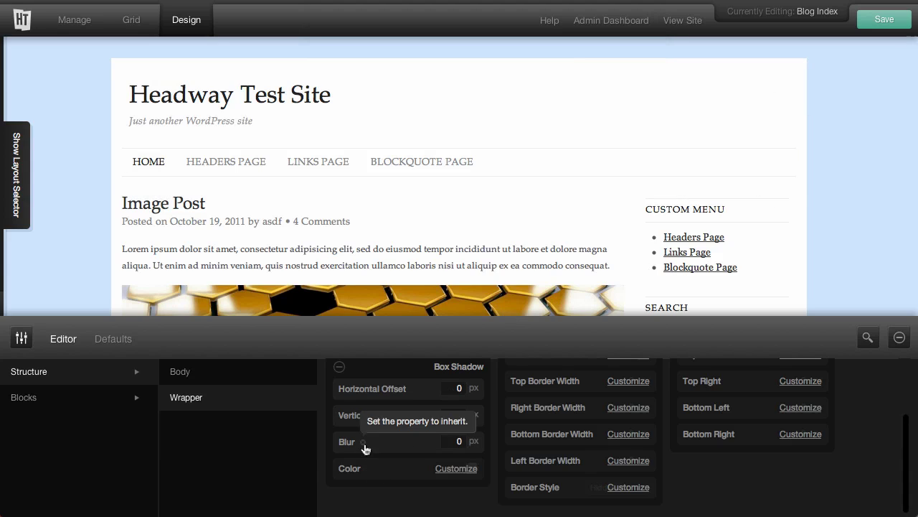
{"action": "left_click", "coordinate": [364, 443]}
{"action": "key", "text": "Return"}
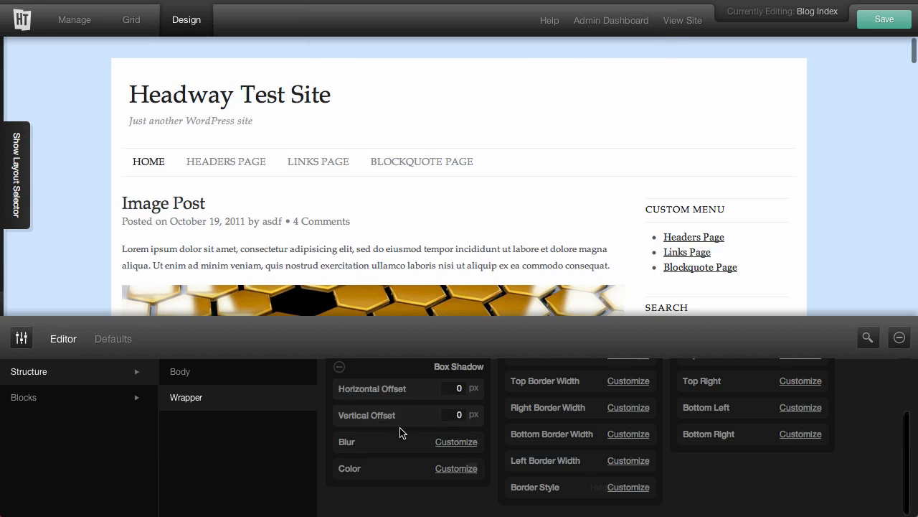
{"action": "left_click", "coordinate": [404, 418]}
{"action": "key", "text": "Return"}
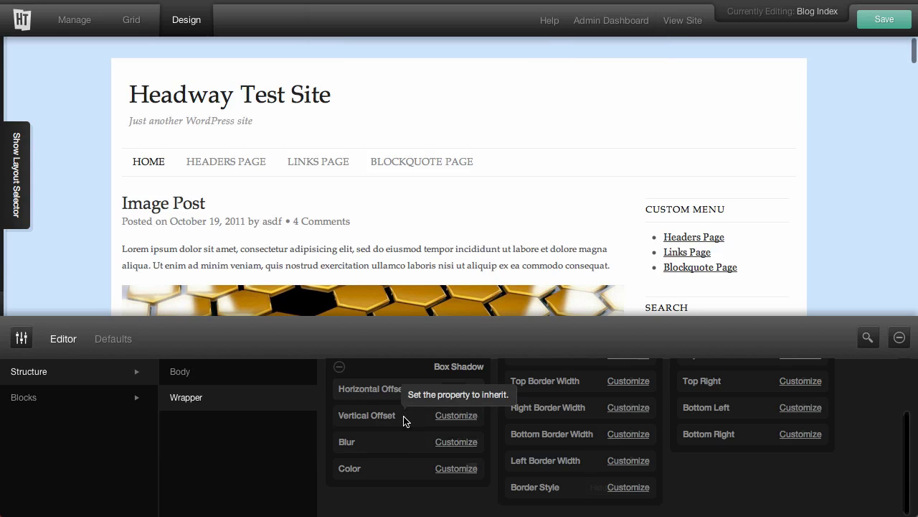
{"action": "scroll", "coordinate": [404, 421], "scroll_direction": "up", "scroll_amount": 1}
{"action": "scroll", "coordinate": [403, 421], "scroll_direction": "up", "scroll_amount": 2}
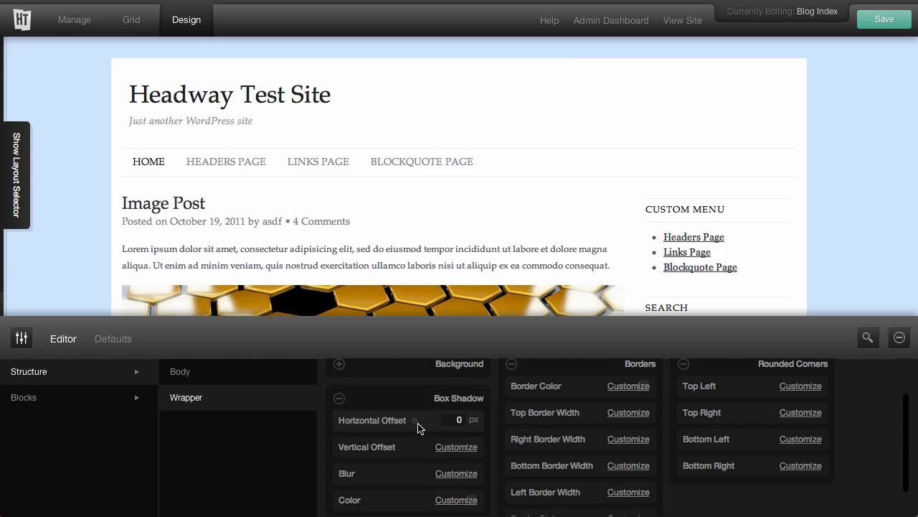
{"action": "left_click", "coordinate": [415, 424]}
{"action": "key", "text": "Return"}
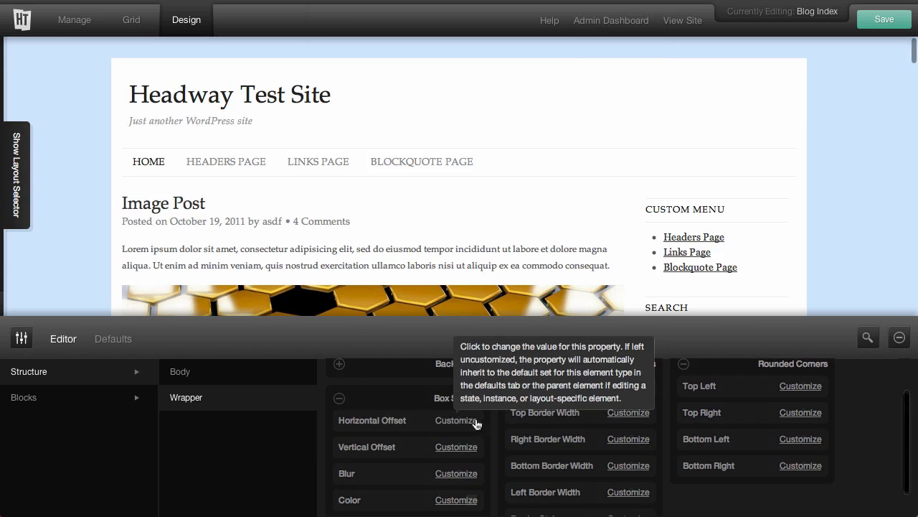
- Round all four Wrapper corners to 5px
{"action": "left_click", "coordinate": [801, 388]}
{"action": "left_click", "coordinate": [796, 414]}
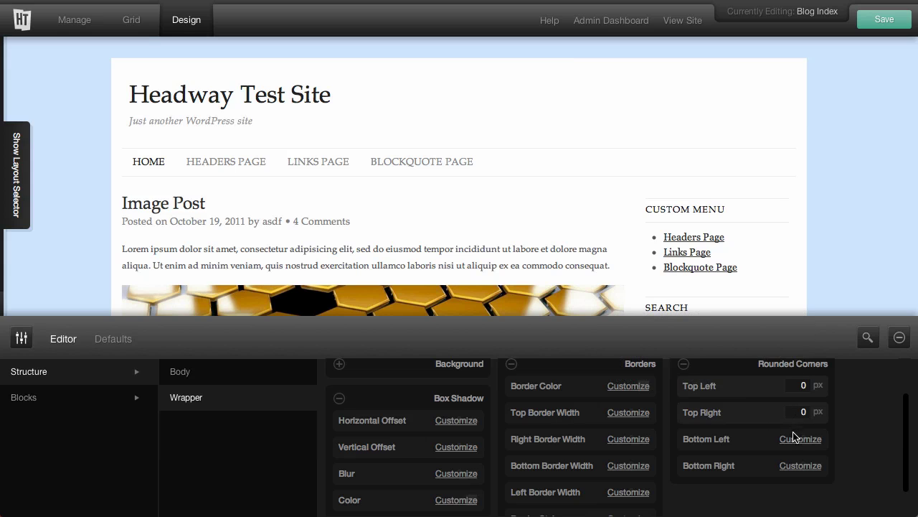
{"action": "left_click", "coordinate": [794, 440]}
{"action": "left_click", "coordinate": [796, 465]}
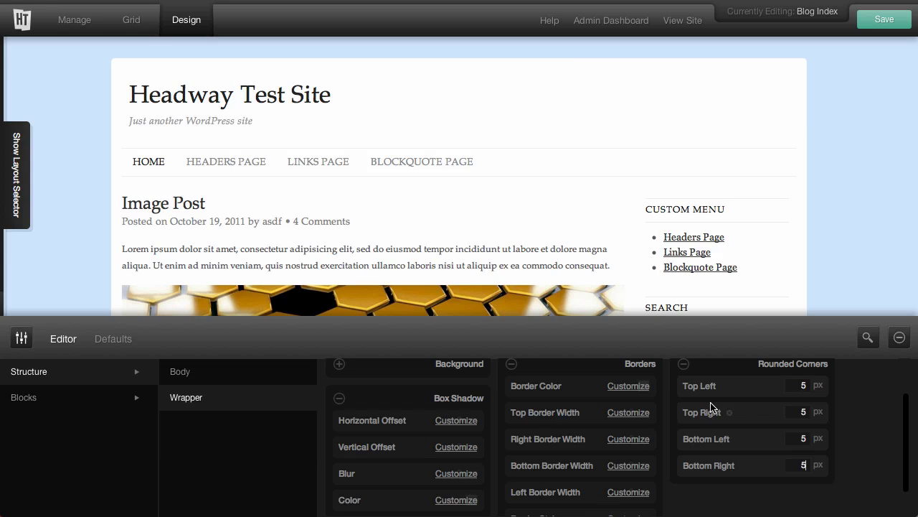
- Set the Header block's Site Title font to Georgia, keeping its 34px size
{"action": "left_click", "coordinate": [113, 396]}
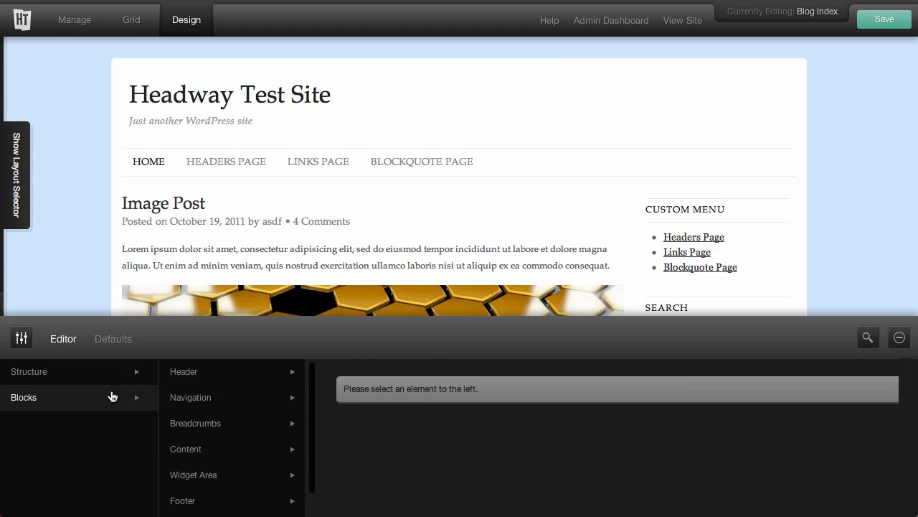
{"action": "left_click", "coordinate": [191, 376]}
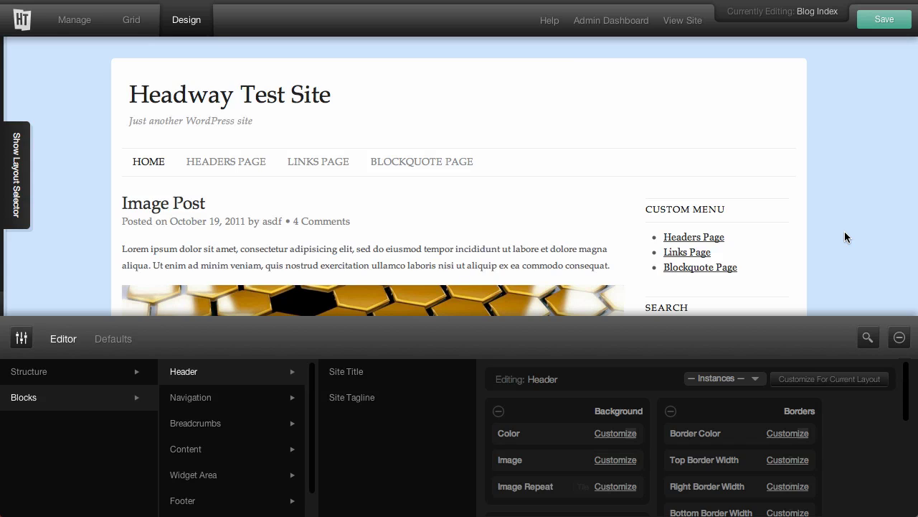
{"action": "left_click", "coordinate": [357, 372]}
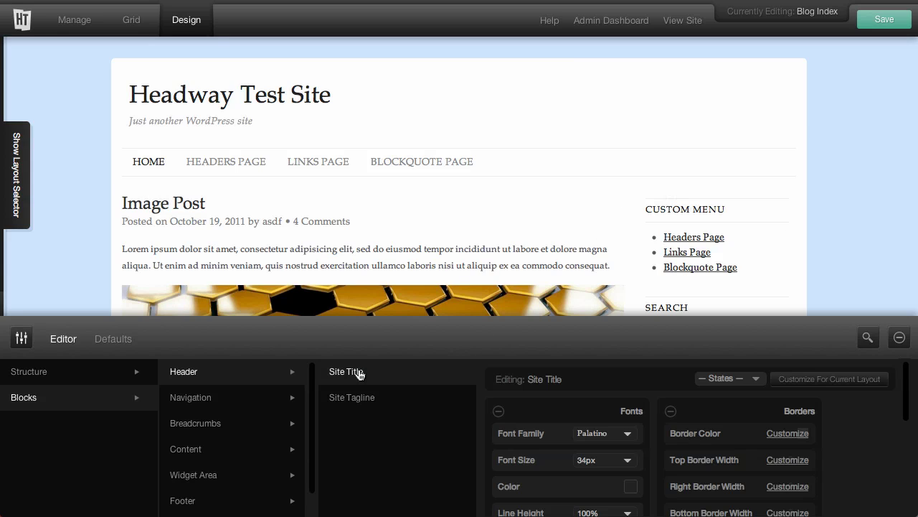
{"action": "left_click", "coordinate": [594, 442]}
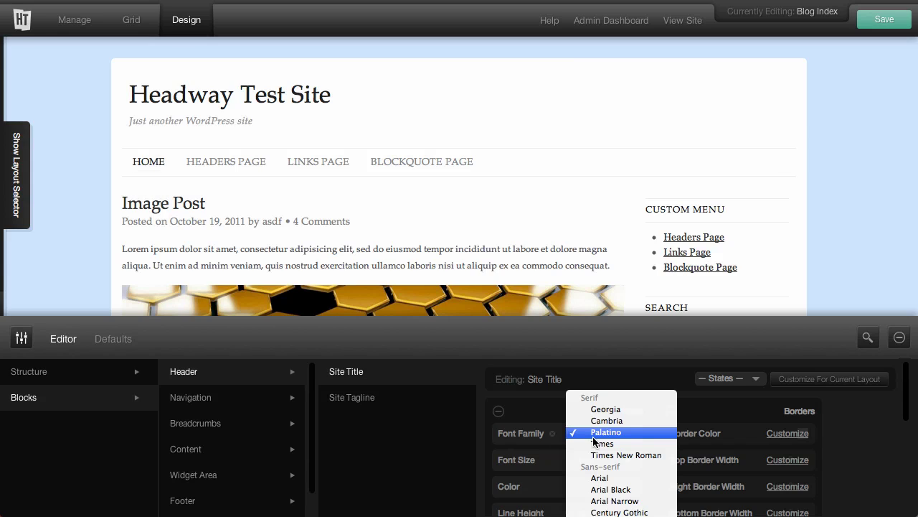
{"action": "left_click", "coordinate": [600, 409]}
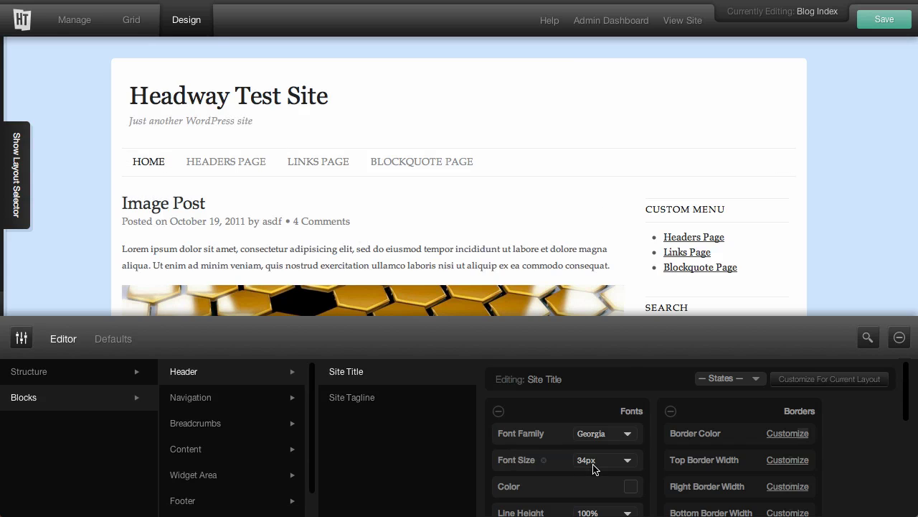
{"action": "left_click", "coordinate": [594, 466]}
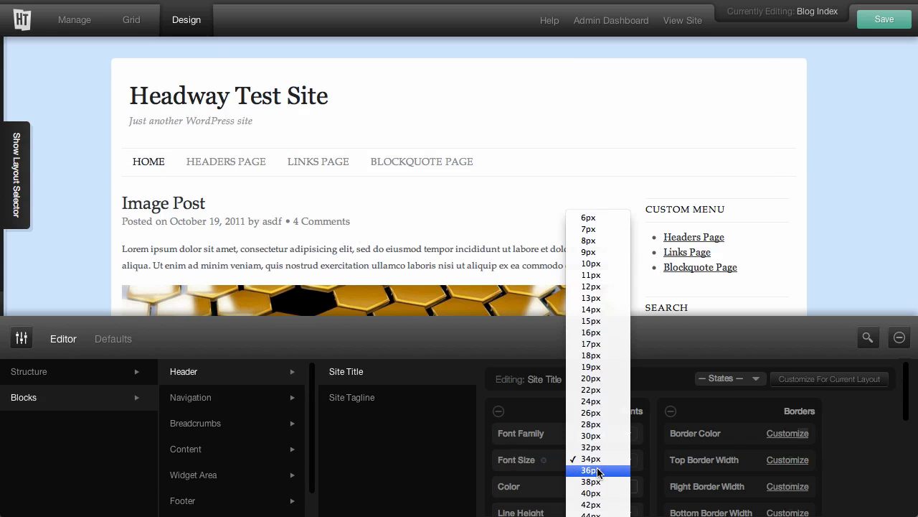
{"action": "left_click", "coordinate": [643, 468]}
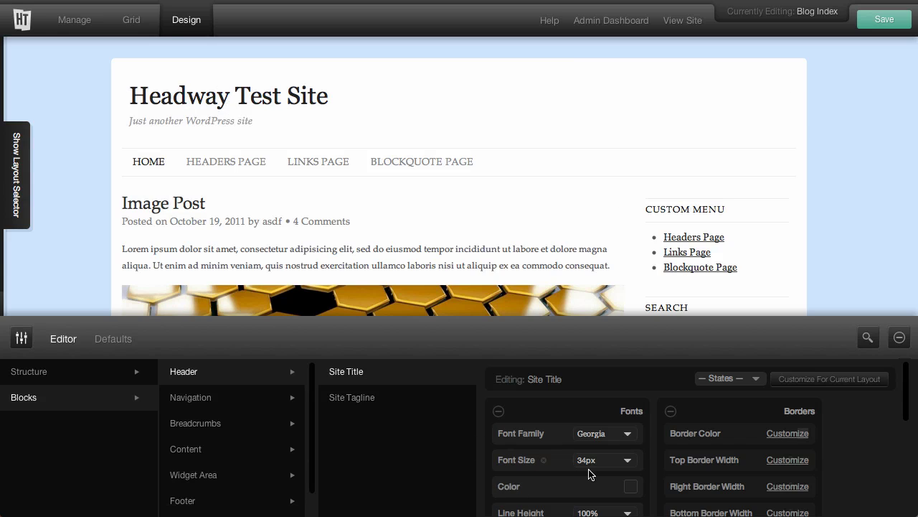
- Set the site title font size to 16px
{"action": "left_click", "coordinate": [590, 461]}
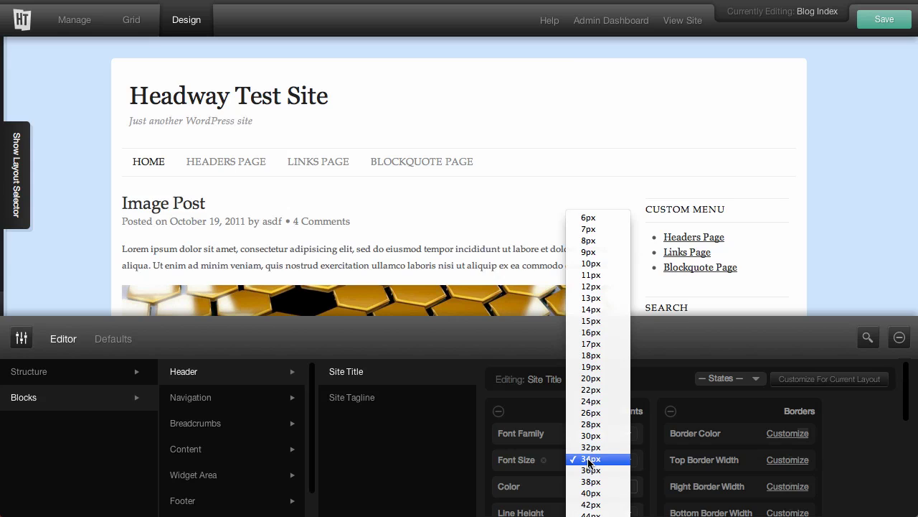
{"action": "left_click", "coordinate": [614, 309]}
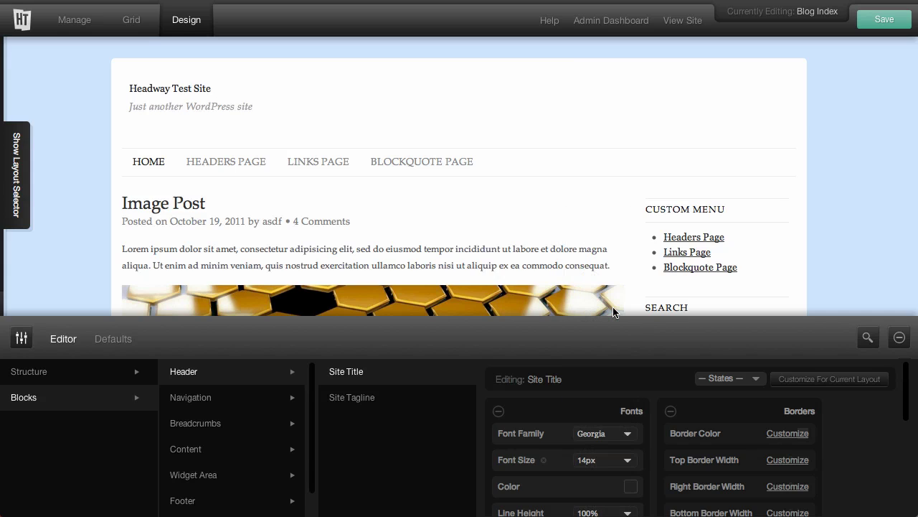
{"action": "left_click", "coordinate": [590, 460]}
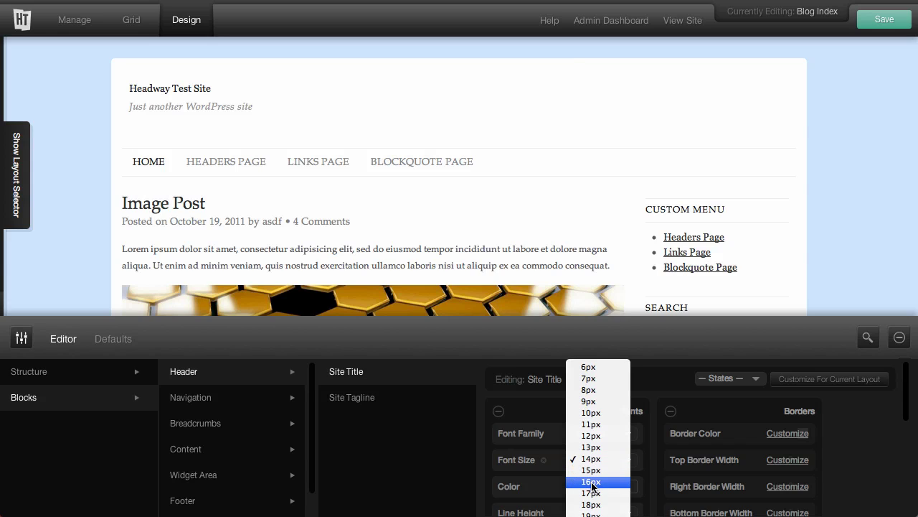
{"action": "left_click", "coordinate": [591, 482]}
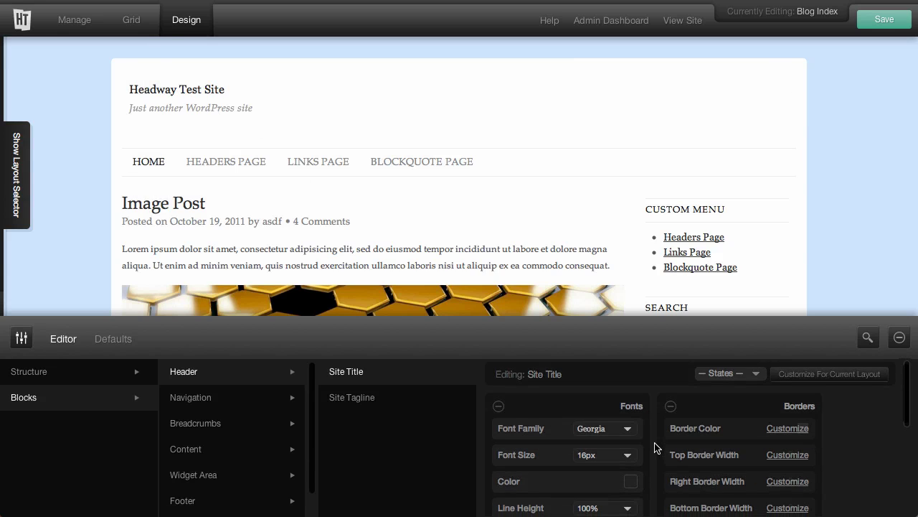
{"action": "scroll", "coordinate": [655, 447], "scroll_direction": "down", "scroll_amount": 2}
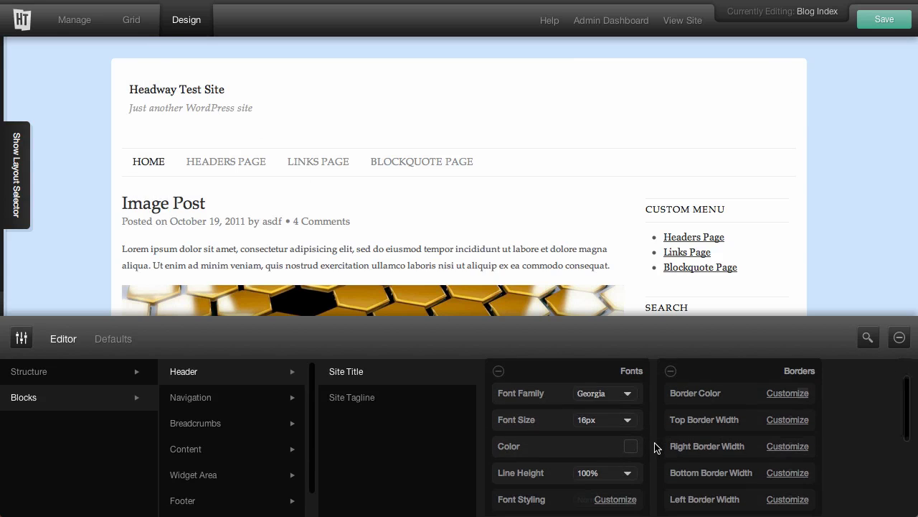
- Colour the site title text grey (#999999)
{"action": "left_click", "coordinate": [631, 447]}
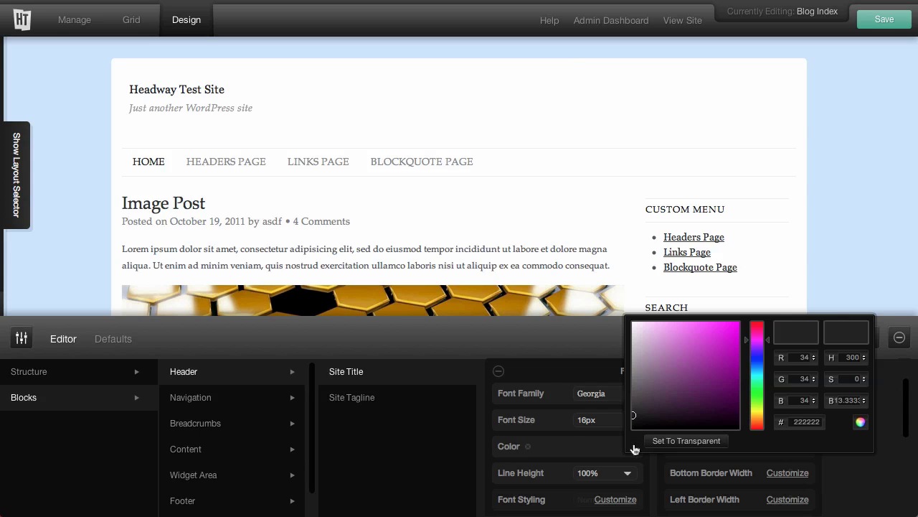
{"action": "left_click", "coordinate": [634, 366]}
{"action": "left_click_drag", "start_coordinate": [635, 367], "coordinate": [632, 364]}
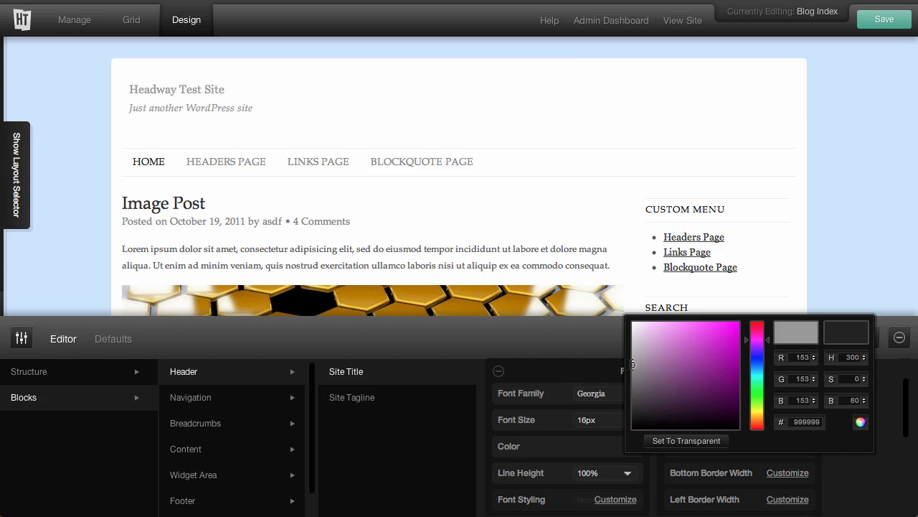
{"action": "left_click", "coordinate": [587, 329]}
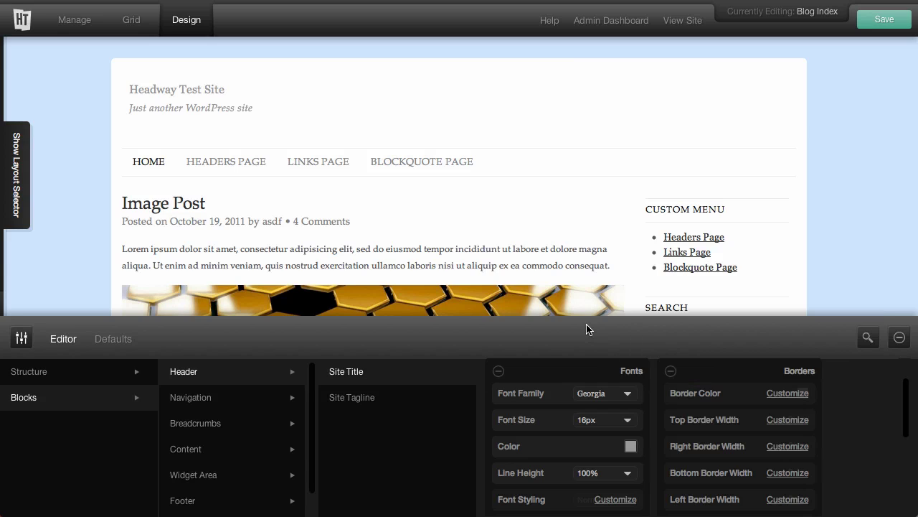
- Try bold on the site title, then reset its font styling to inherited
{"action": "scroll", "coordinate": [572, 432], "scroll_direction": "down", "scroll_amount": 2}
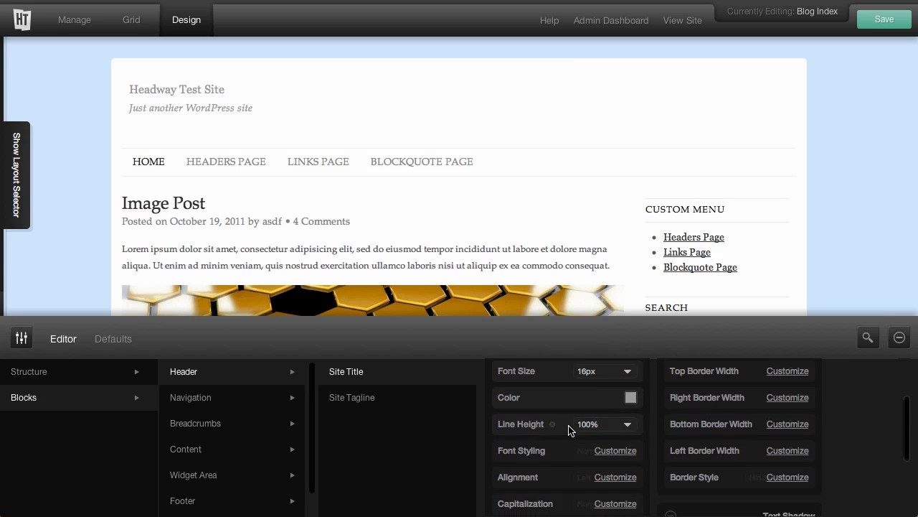
{"action": "left_click", "coordinate": [607, 455]}
{"action": "left_click", "coordinate": [612, 452]}
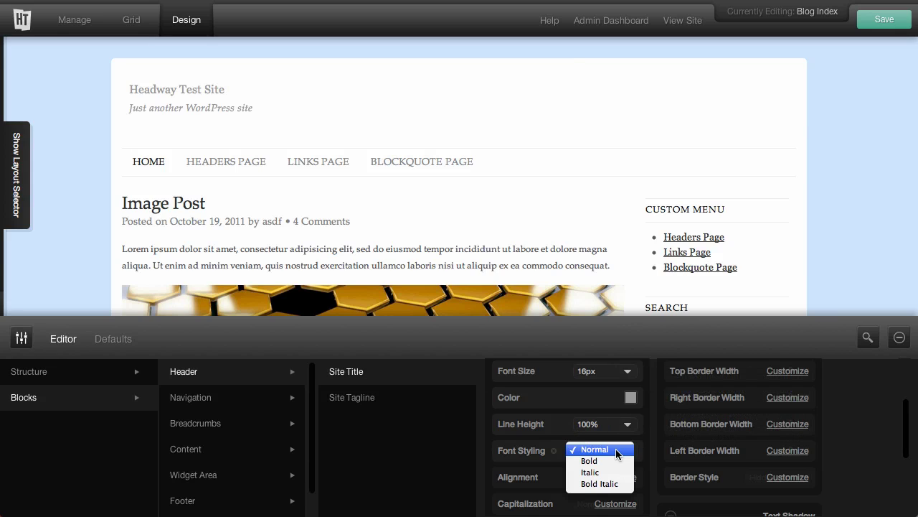
{"action": "left_click", "coordinate": [611, 462]}
{"action": "left_click", "coordinate": [611, 450]}
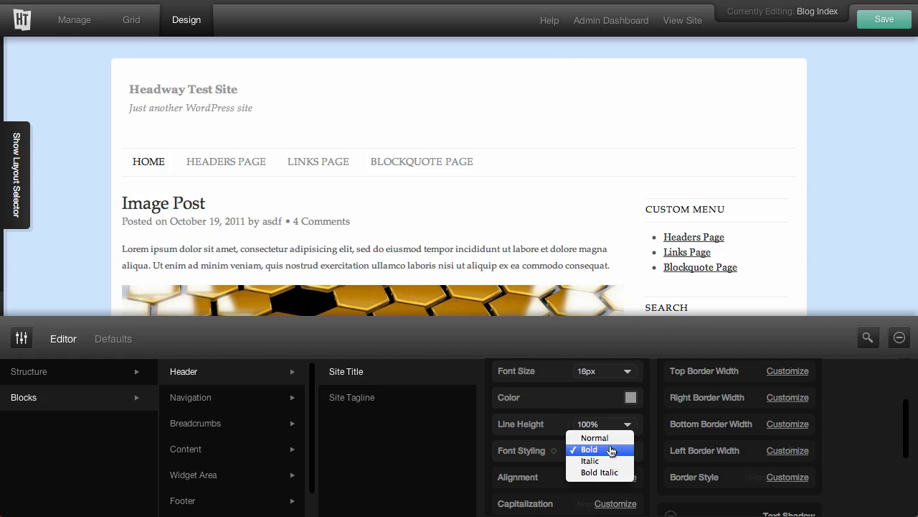
{"action": "left_click", "coordinate": [598, 438]}
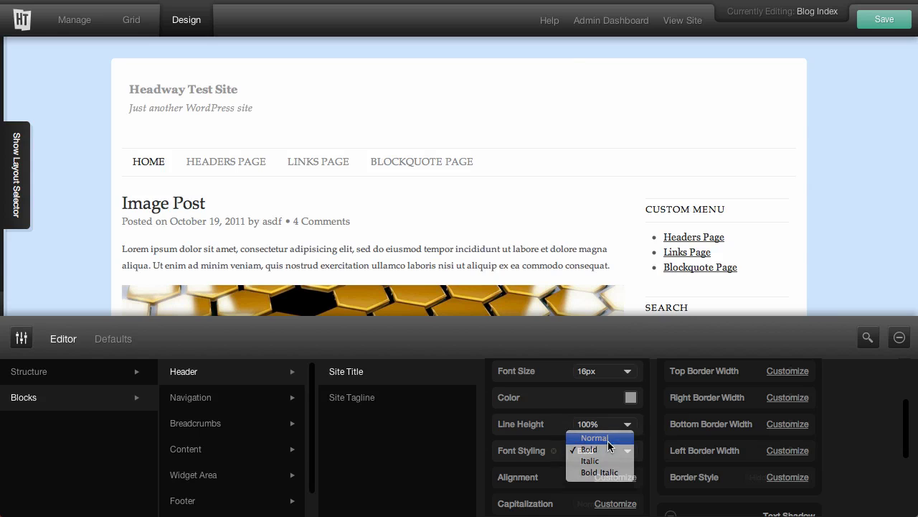
{"action": "left_click", "coordinate": [557, 456]}
{"action": "key", "text": "Return"}
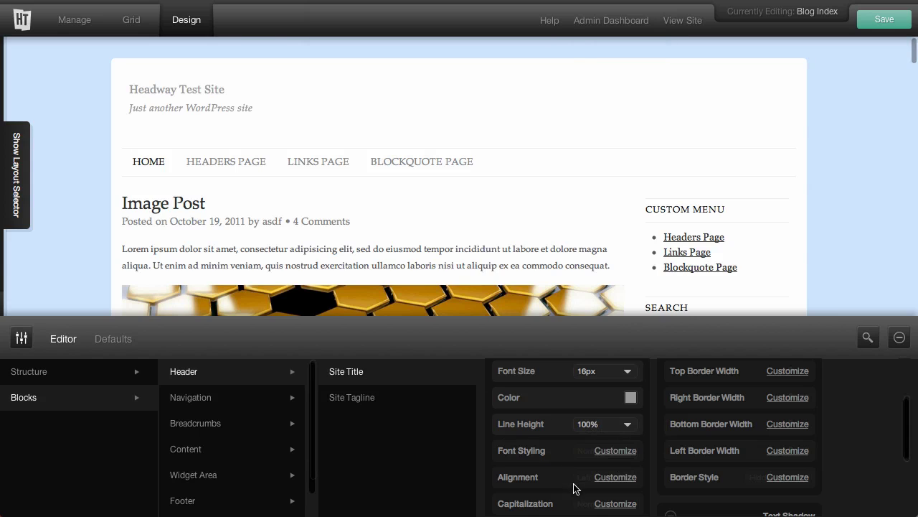
- Try centre and right alignment for the site title, ending on Left
{"action": "left_click", "coordinate": [610, 480]}
{"action": "left_click", "coordinate": [611, 480]}
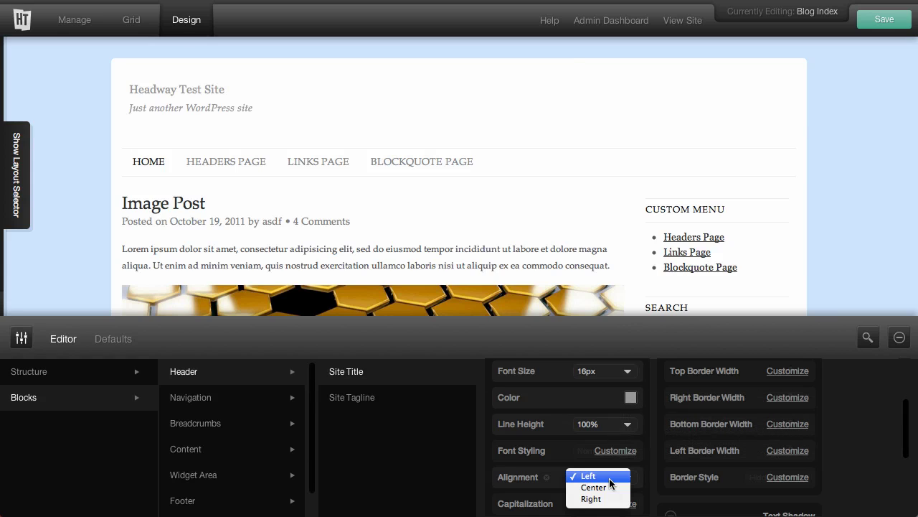
{"action": "left_click", "coordinate": [608, 488]}
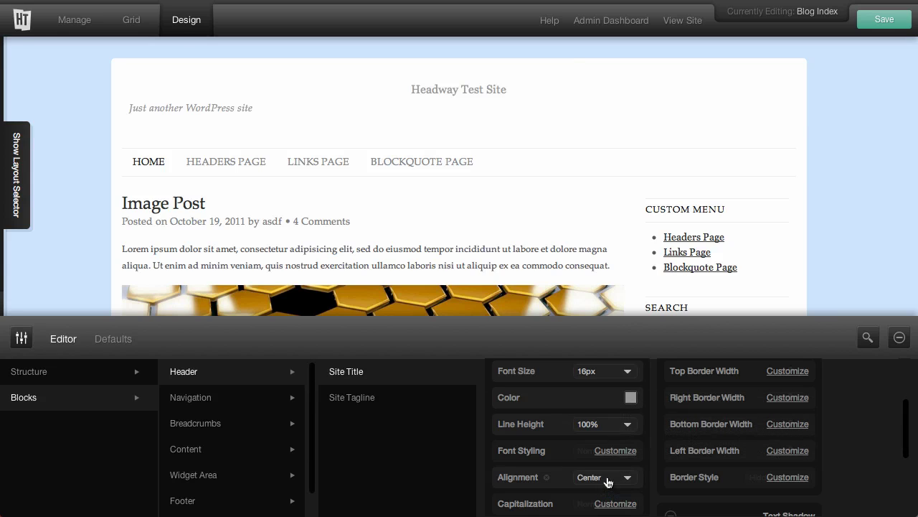
{"action": "left_click", "coordinate": [607, 481]}
{"action": "left_click", "coordinate": [607, 489]}
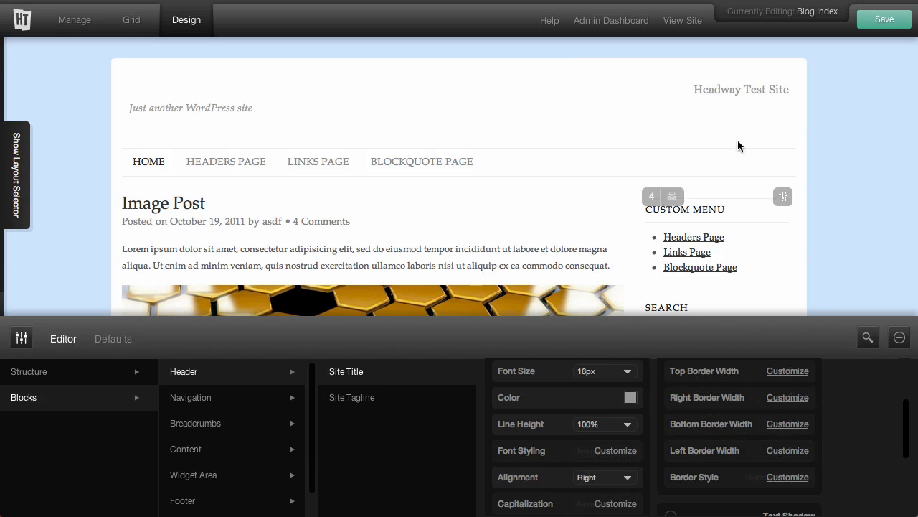
{"action": "left_click", "coordinate": [599, 482]}
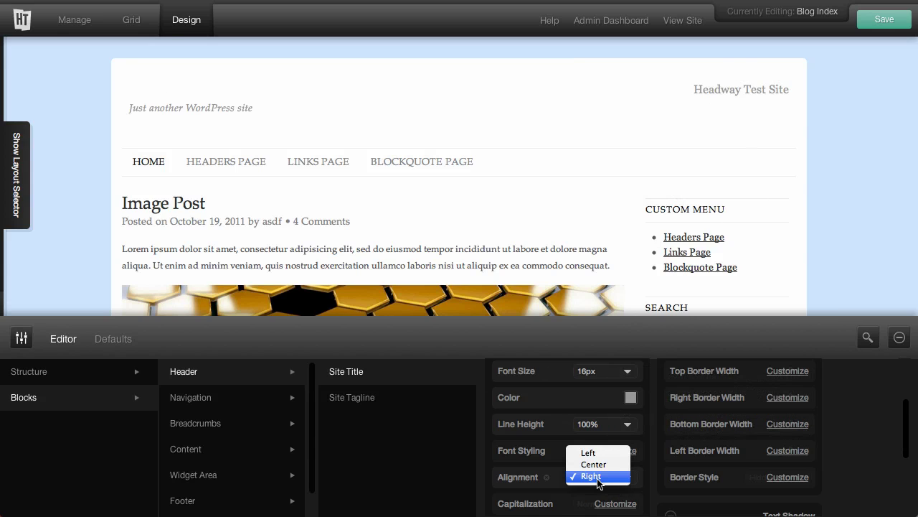
{"action": "left_click", "coordinate": [593, 452]}
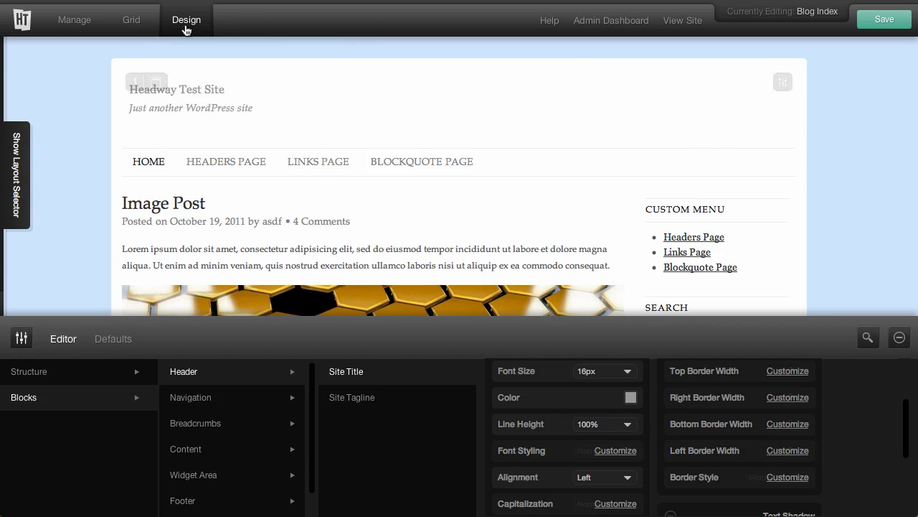
- Reset the site title's alignment to inherit
{"action": "left_click", "coordinate": [549, 479]}
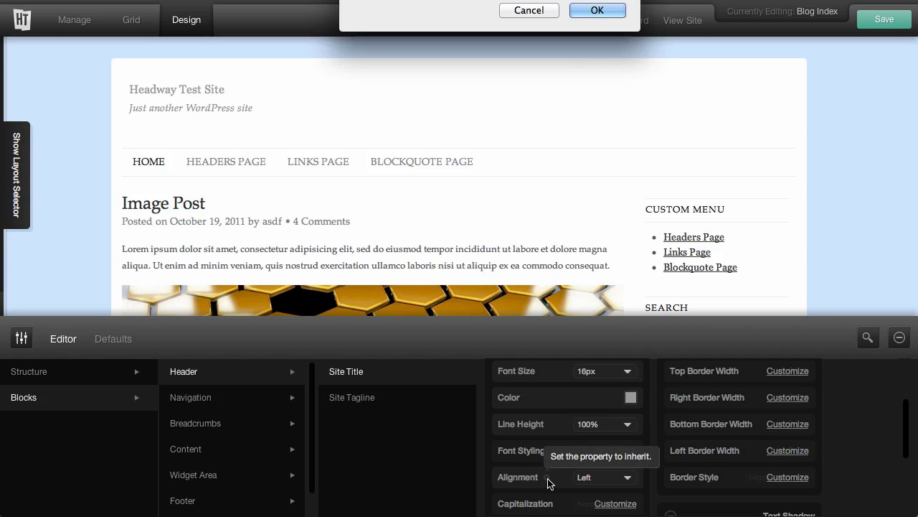
{"action": "key", "text": "Return"}
{"action": "scroll", "coordinate": [553, 447], "scroll_direction": "down", "scroll_amount": 2}
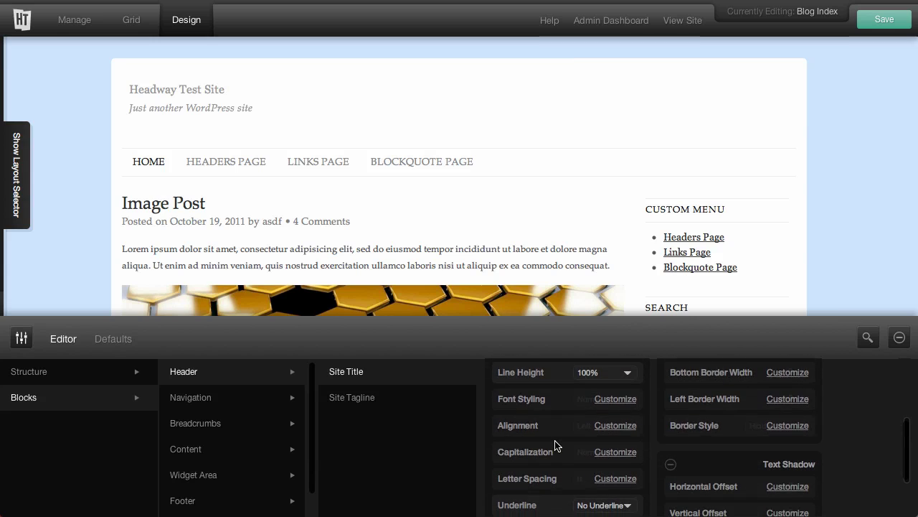
{"action": "scroll", "coordinate": [555, 445], "scroll_direction": "down", "scroll_amount": 1}
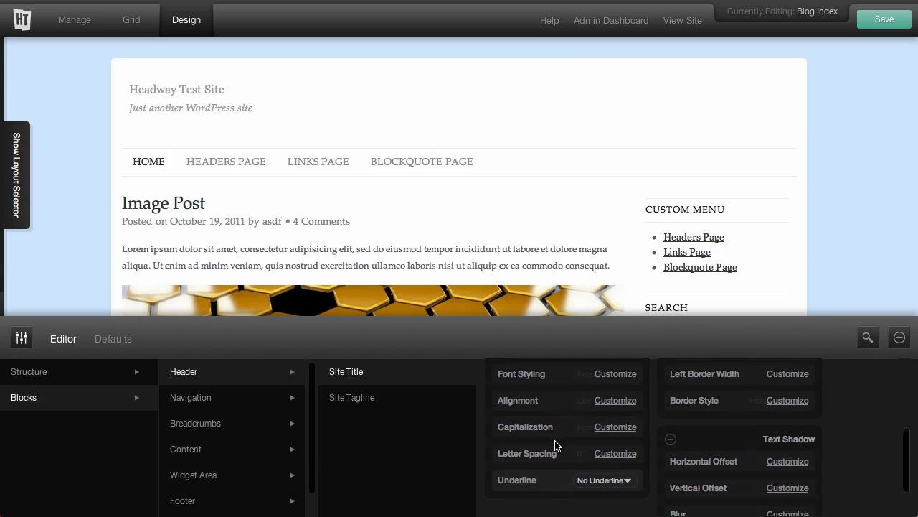
{"action": "mouse_move", "coordinate": [553, 485]}
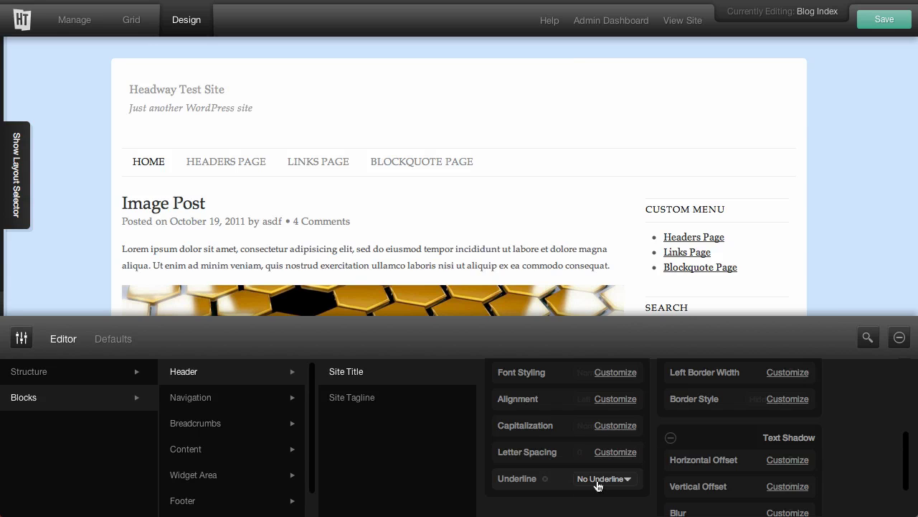
{"action": "scroll", "coordinate": [671, 477], "scroll_direction": "down", "scroll_amount": 2}
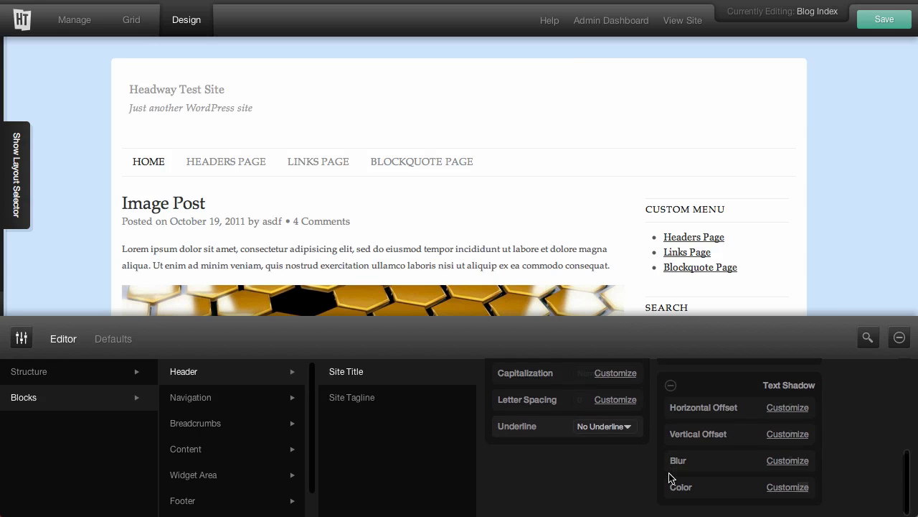
{"action": "scroll", "coordinate": [671, 477], "scroll_direction": "up", "scroll_amount": 5}
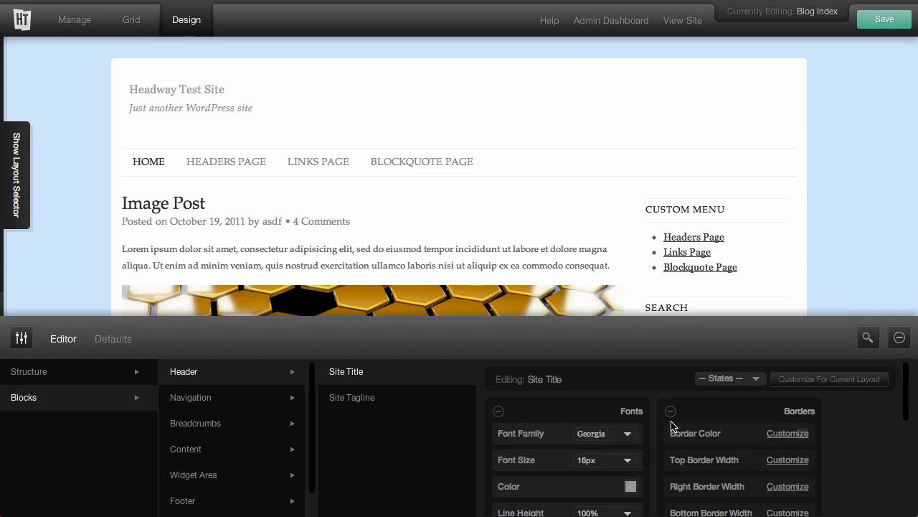
- Collapse Fonts and Borders and customize the site title's text shadow offsets and blur
{"action": "left_click", "coordinate": [671, 412]}
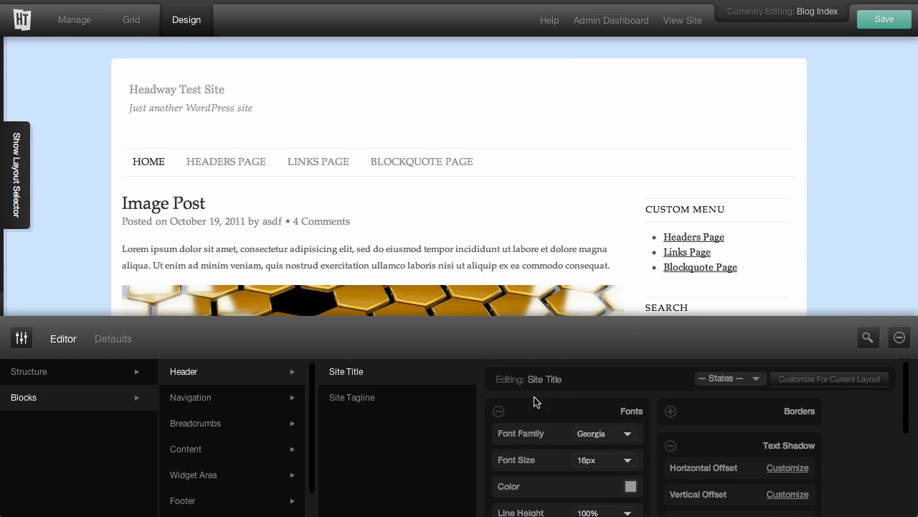
{"action": "left_click", "coordinate": [499, 412]}
{"action": "scroll", "coordinate": [622, 433], "scroll_direction": "down", "scroll_amount": 1}
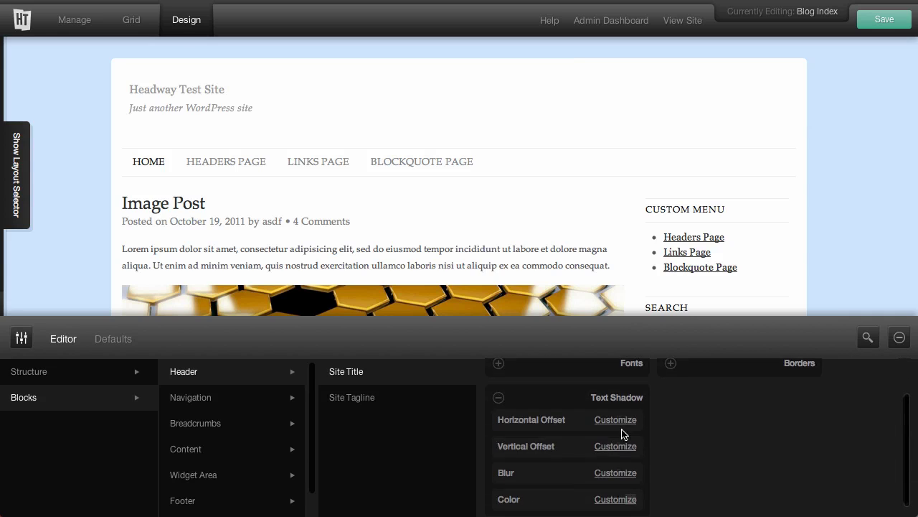
{"action": "left_click", "coordinate": [615, 420]}
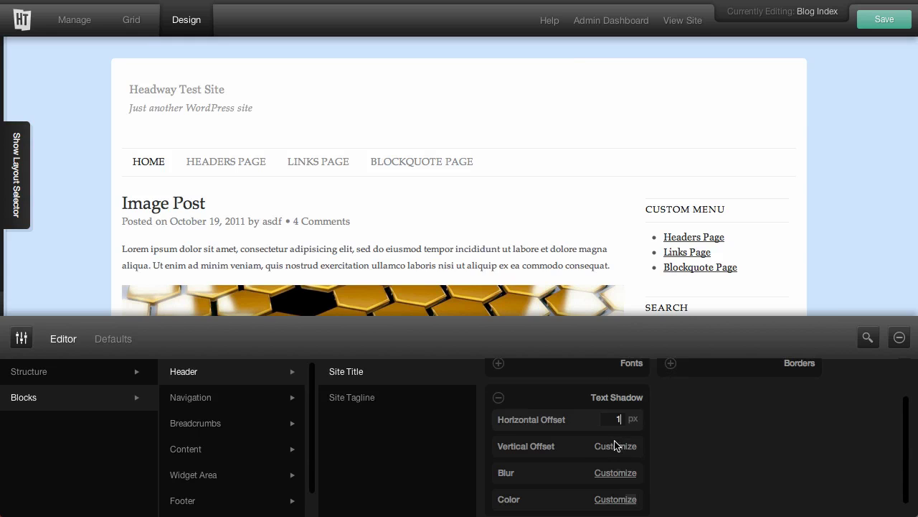
{"action": "left_click", "coordinate": [616, 446]}
{"action": "type", "text": "3"}
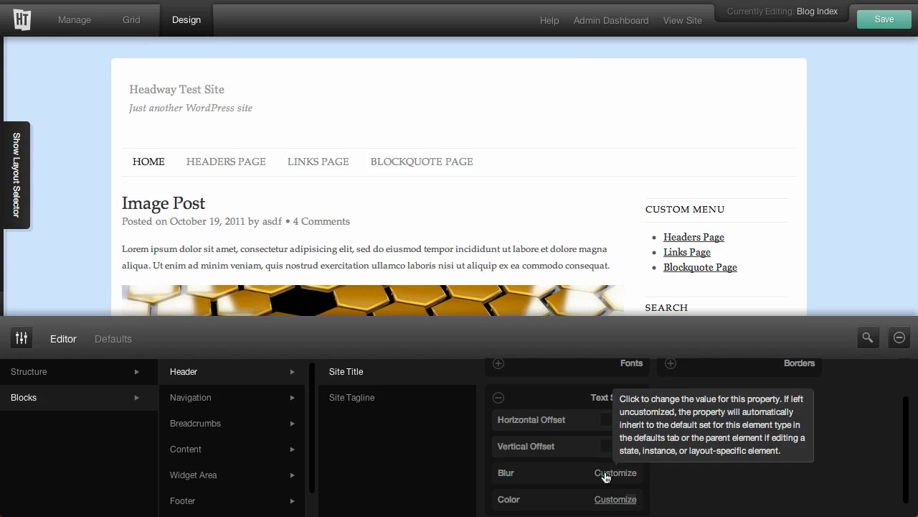
{"action": "left_click", "coordinate": [606, 474]}
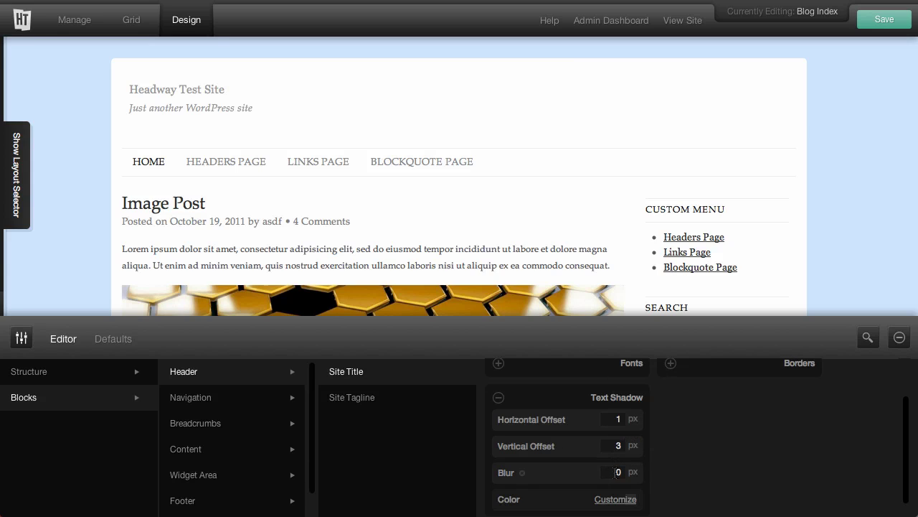
{"action": "double_click", "coordinate": [618, 473]}
{"action": "scroll", "coordinate": [617, 476], "scroll_direction": "down", "scroll_amount": 1}
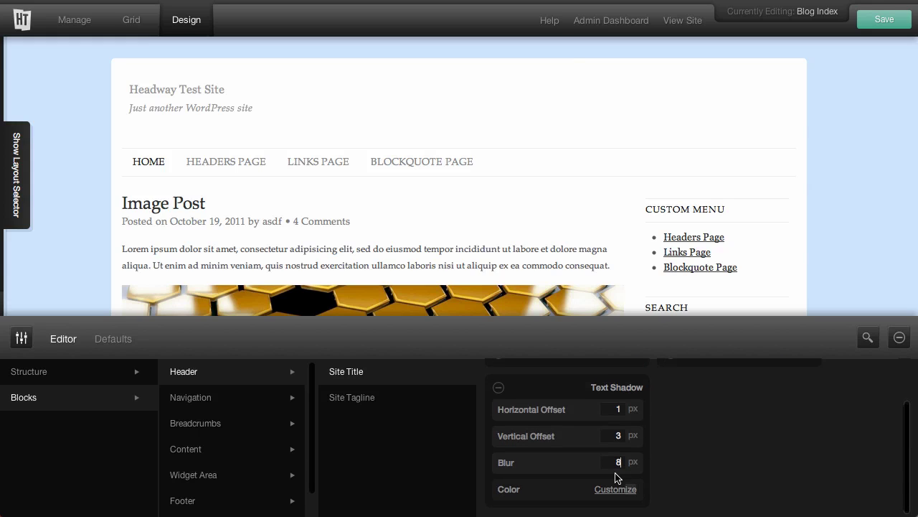
- Give the site title's text shadow a light blue colour
{"action": "left_click", "coordinate": [615, 491]}
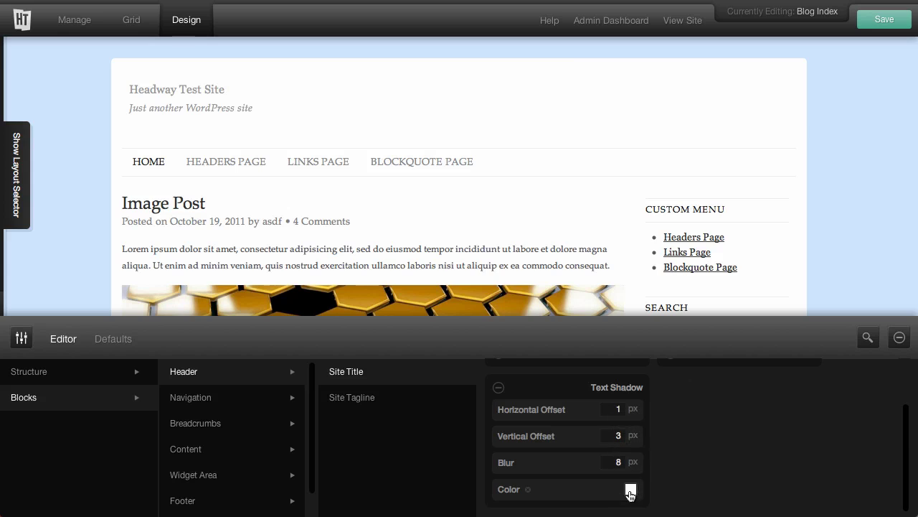
{"action": "left_click", "coordinate": [630, 492]}
{"action": "left_click_drag", "start_coordinate": [752, 387], "coordinate": [752, 414]}
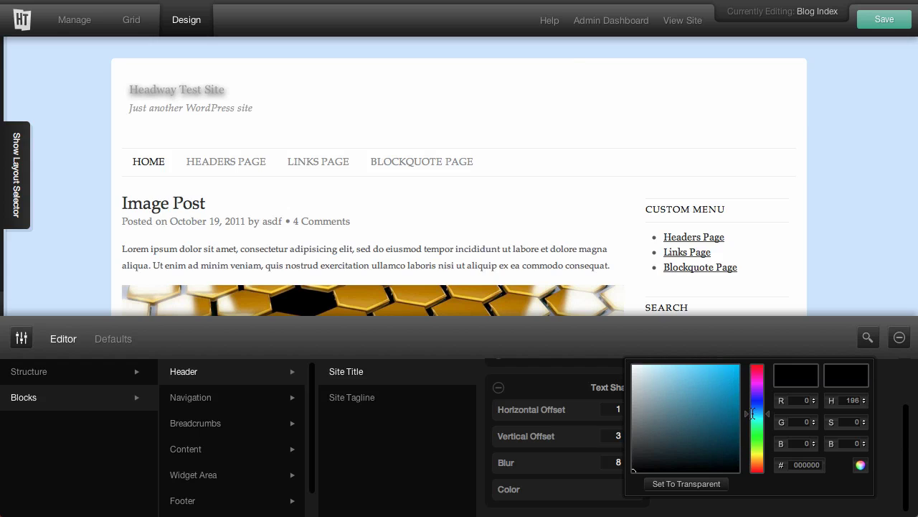
{"action": "left_click", "coordinate": [687, 367]}
{"action": "left_click_drag", "start_coordinate": [688, 368], "coordinate": [675, 368]}
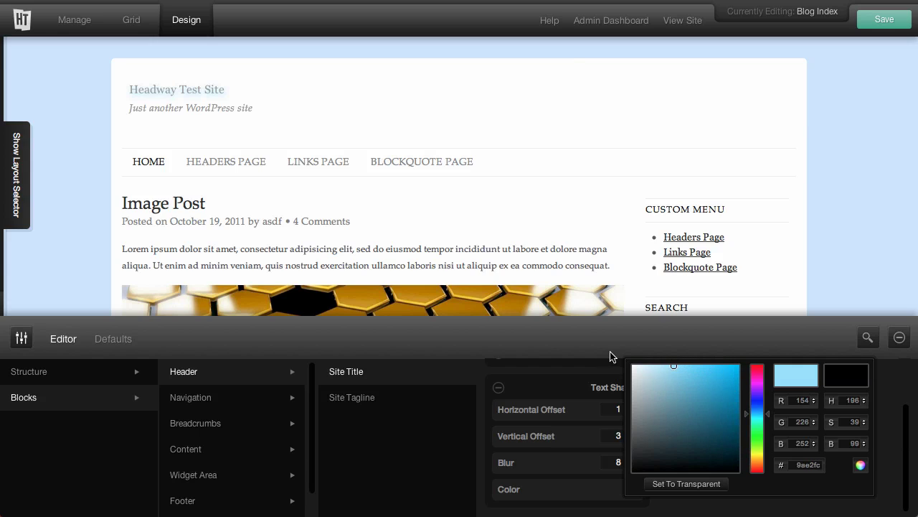
{"action": "left_click", "coordinate": [563, 334]}
- Set the text shadow blur to 2px and vertical offset to 2px
{"action": "mouse_move", "coordinate": [169, 102]}
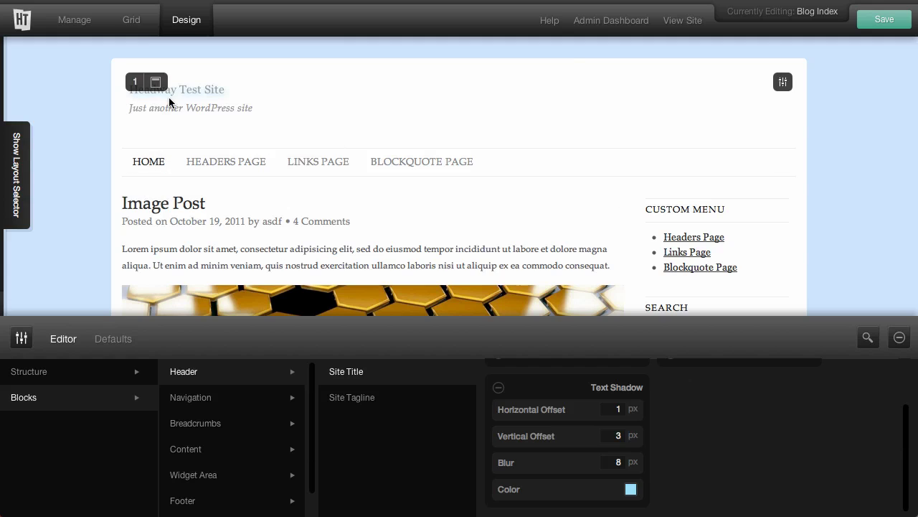
{"action": "left_click", "coordinate": [617, 462]}
{"action": "type", "text": "3"}
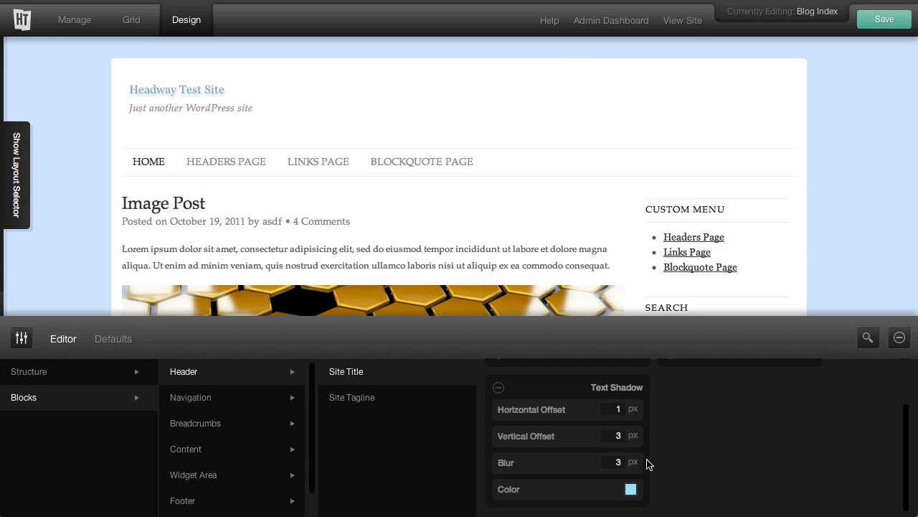
{"action": "left_click", "coordinate": [618, 461]}
{"action": "type", "text": "2"}
{"action": "left_click", "coordinate": [619, 436]}
{"action": "type", "text": "2"}
- Set the Site Tagline font to Georgia at 36px
{"action": "left_click", "coordinate": [334, 400]}
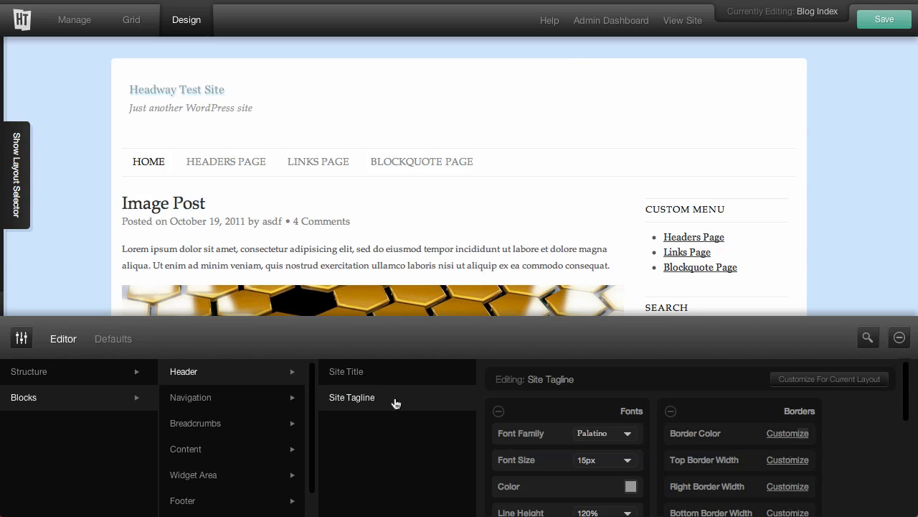
{"action": "left_click", "coordinate": [592, 434]}
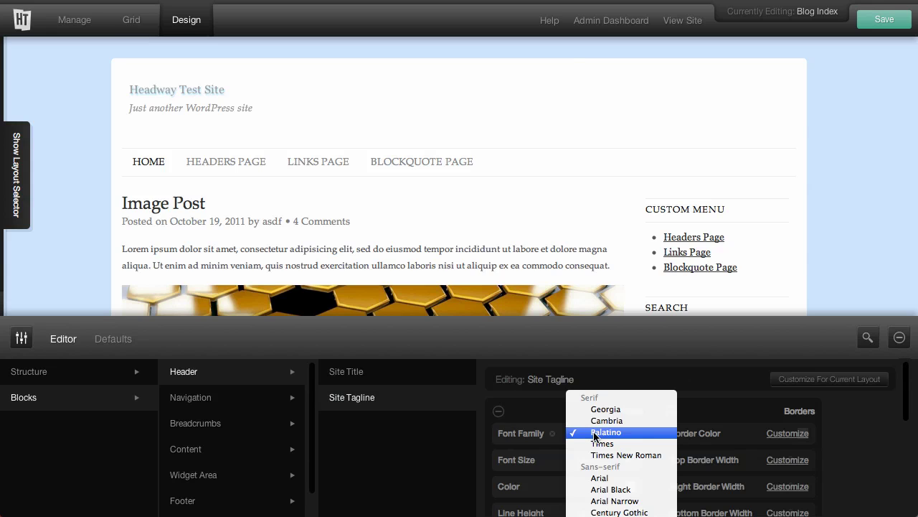
{"action": "left_click", "coordinate": [600, 410]}
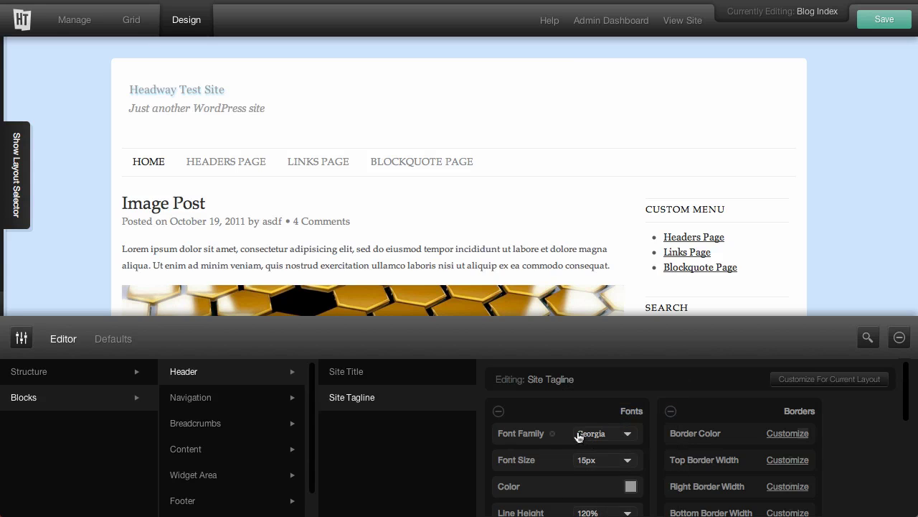
{"action": "left_click", "coordinate": [593, 436]}
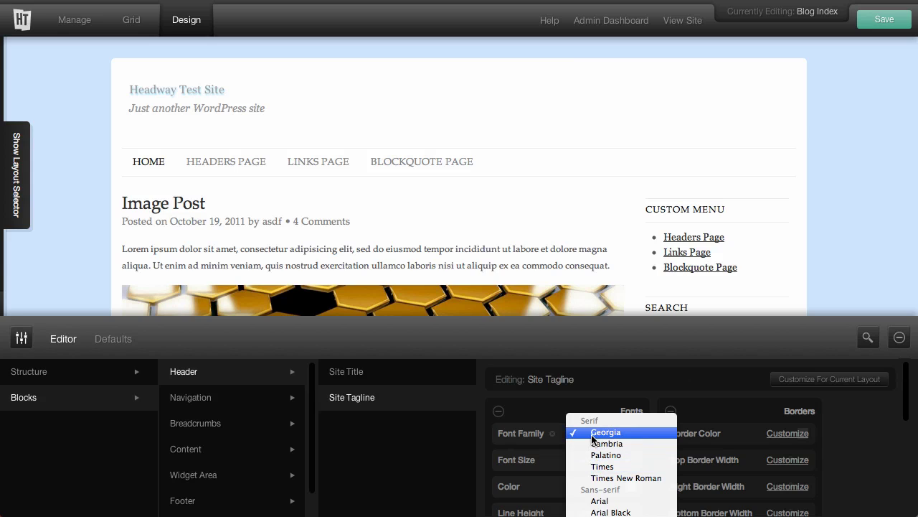
{"action": "left_click", "coordinate": [593, 438]}
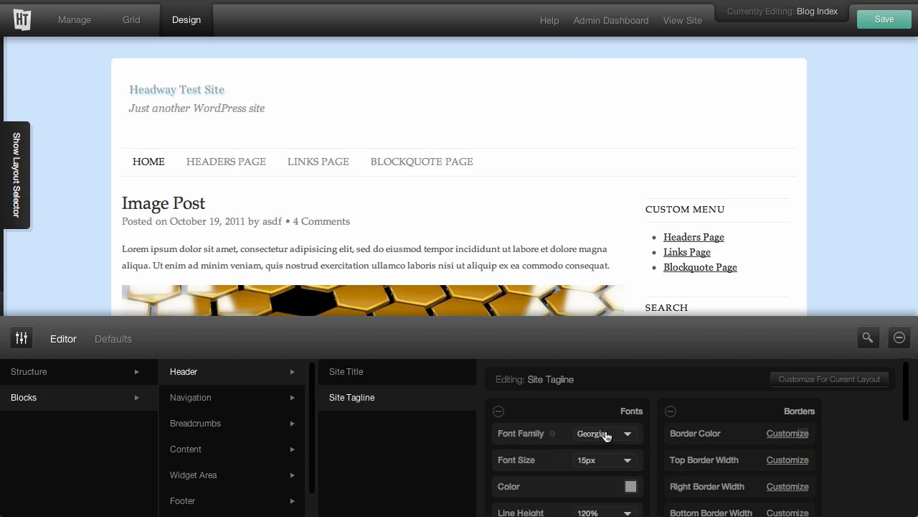
{"action": "left_click", "coordinate": [592, 460]}
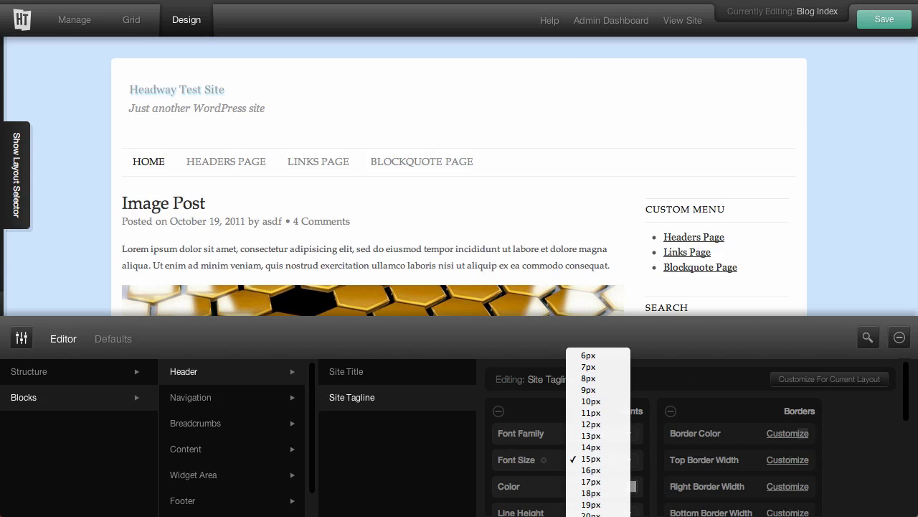
{"action": "left_click", "coordinate": [596, 506]}
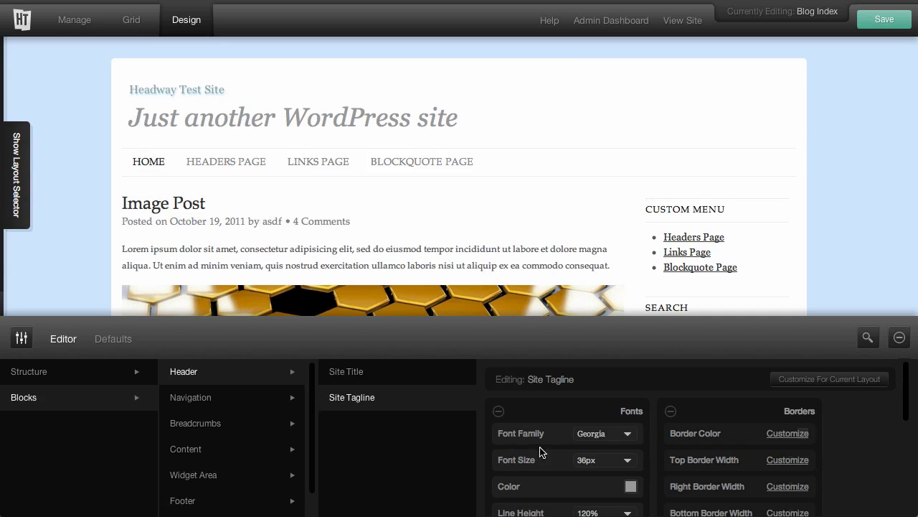
- Colour the tagline text dark blue (#0e4c82)
{"action": "left_click", "coordinate": [629, 485]}
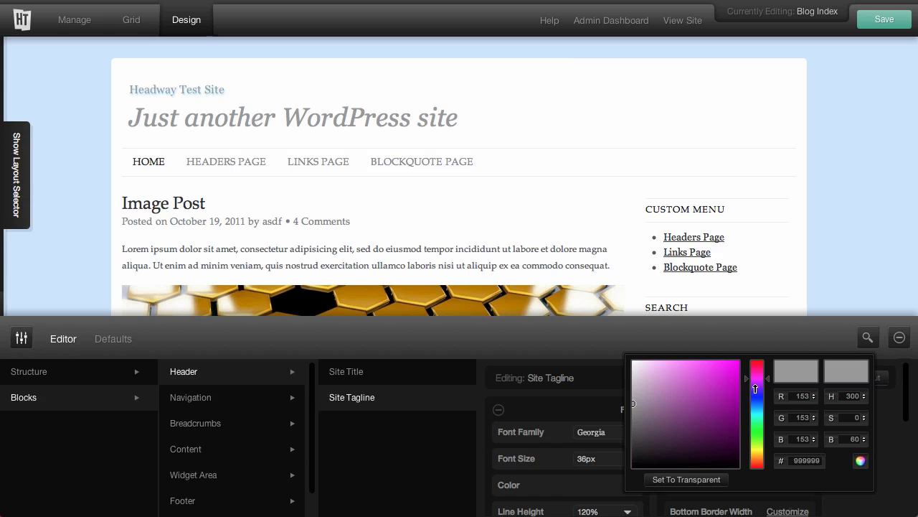
{"action": "left_click_drag", "start_coordinate": [755, 388], "coordinate": [753, 394]}
{"action": "left_click", "coordinate": [727, 367]}
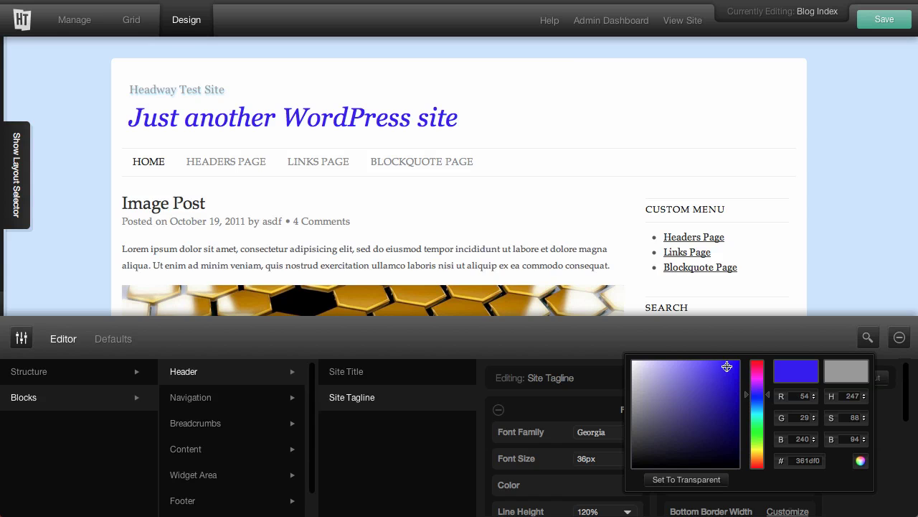
{"action": "mouse_move", "coordinate": [726, 367]}
{"action": "left_mouse_down"}
{"action": "mouse_move", "coordinate": [699, 365]}
{"action": "mouse_move", "coordinate": [718, 391]}
{"action": "mouse_move", "coordinate": [754, 396]}
{"action": "mouse_move", "coordinate": [754, 406]}
{"action": "mouse_move", "coordinate": [722, 403]}
{"action": "mouse_move", "coordinate": [727, 412]}
{"action": "left_mouse_up"}
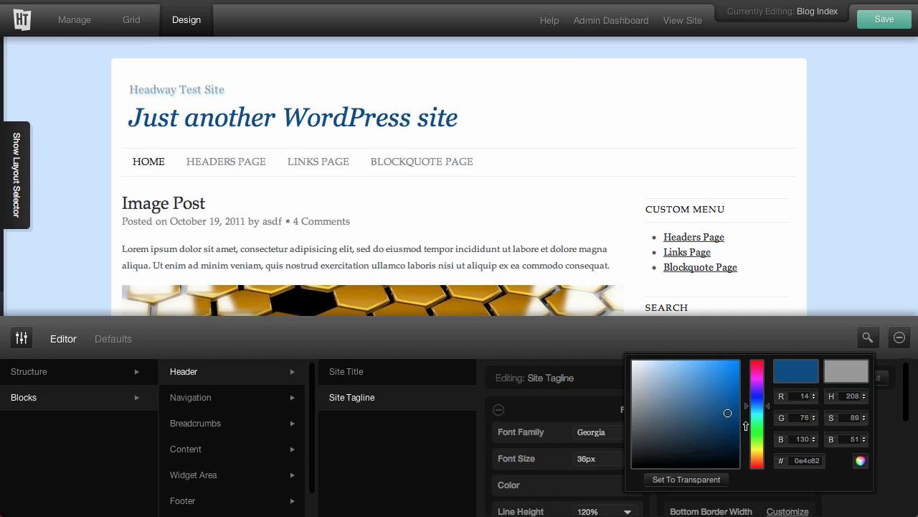
{"action": "left_click", "coordinate": [862, 462]}
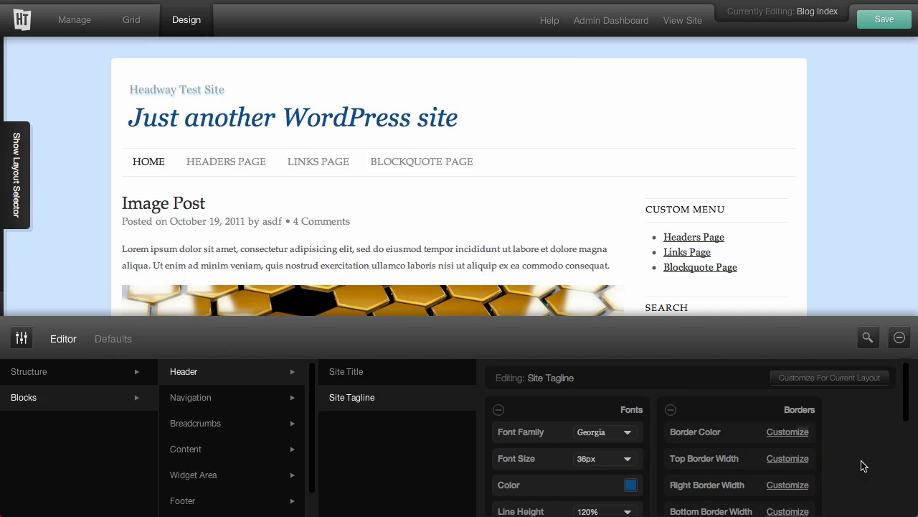
- Set the tagline's font styling to Normal, reset it to inherited, and scroll the preview to check
{"action": "scroll", "coordinate": [646, 445], "scroll_direction": "down", "scroll_amount": 3}
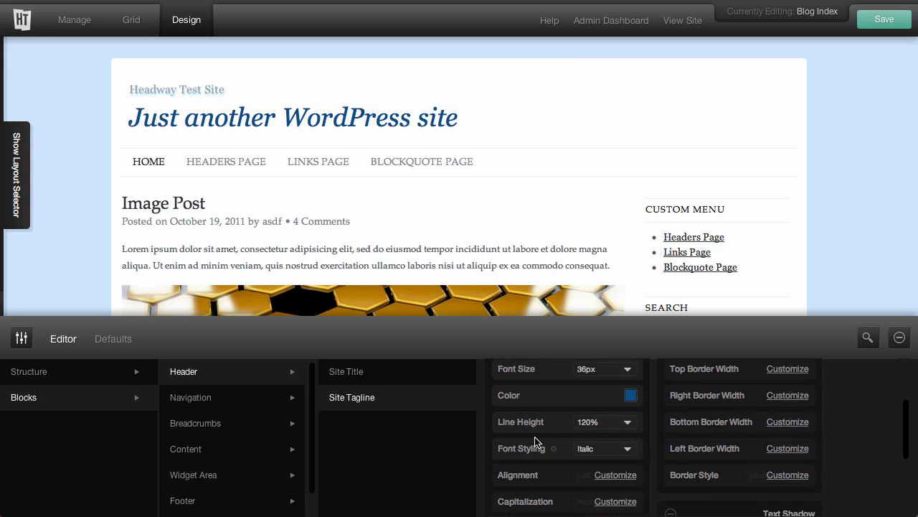
{"action": "left_click", "coordinate": [594, 457]}
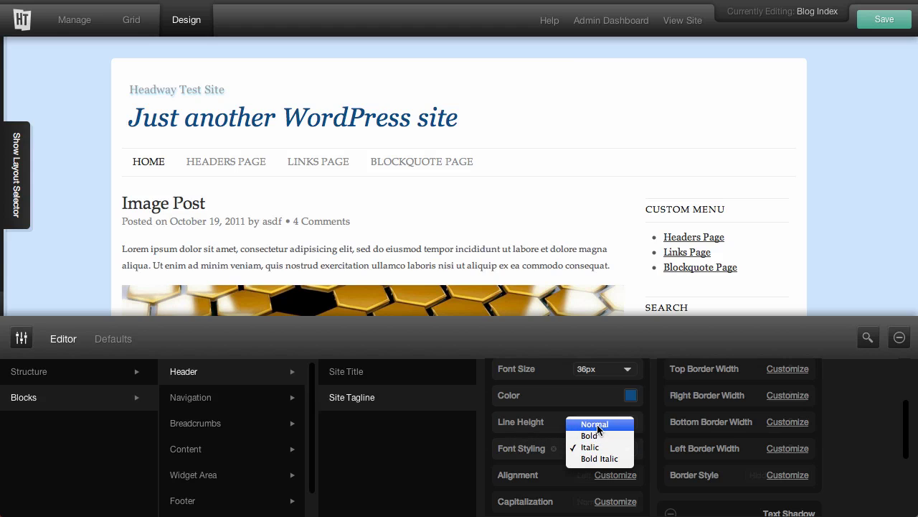
{"action": "left_click", "coordinate": [598, 427]}
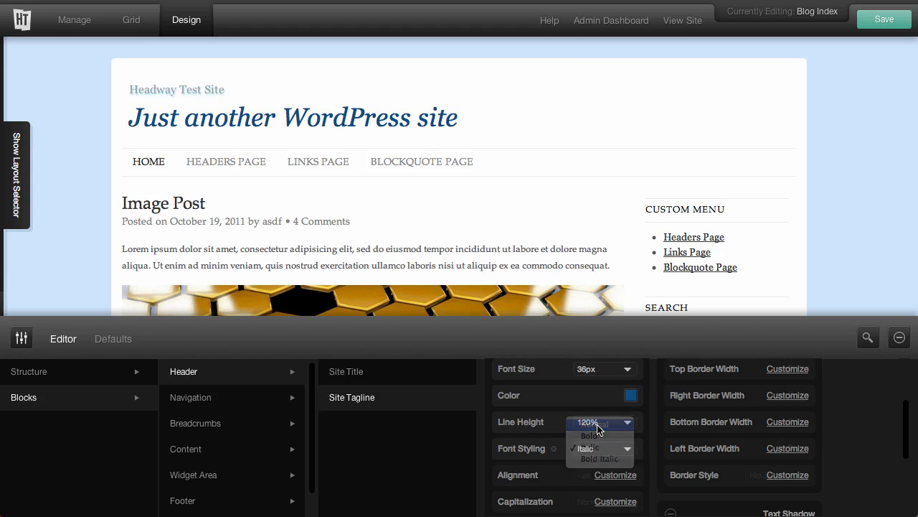
{"action": "left_click", "coordinate": [555, 451]}
{"action": "key", "text": "Return"}
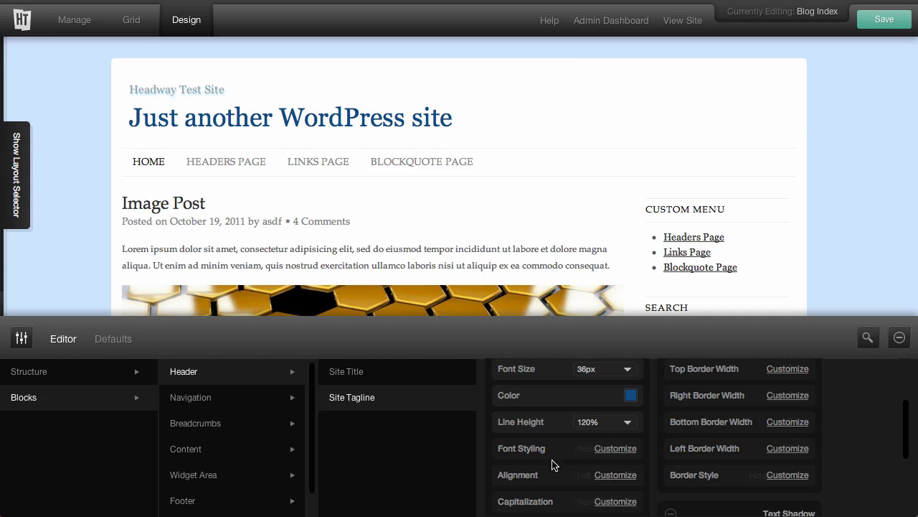
{"action": "scroll", "coordinate": [540, 475], "scroll_direction": "down", "scroll_amount": 2}
{"action": "scroll", "coordinate": [540, 475], "scroll_direction": "down", "scroll_amount": 2}
{"action": "scroll", "coordinate": [539, 475], "scroll_direction": "up", "scroll_amount": 5}
{"action": "scroll", "coordinate": [540, 475], "scroll_direction": "up", "scroll_amount": 1}
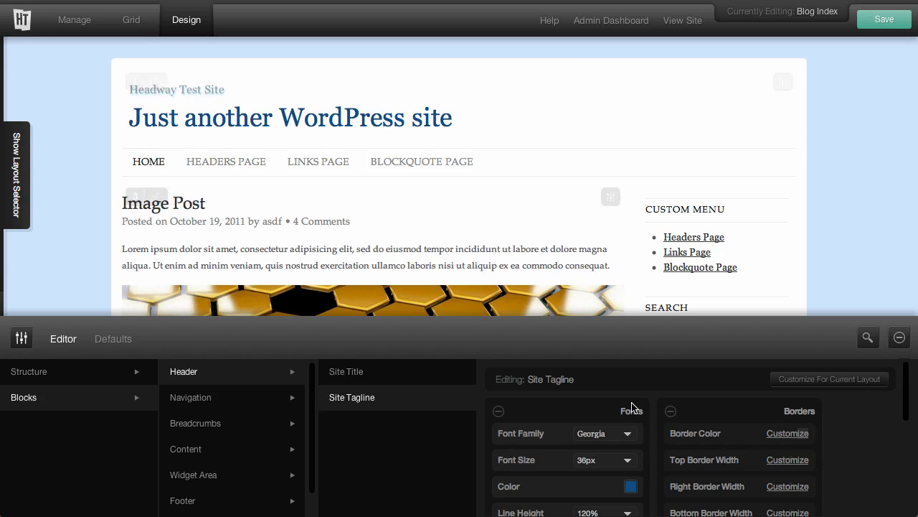
{"action": "scroll", "coordinate": [685, 419], "scroll_direction": "down", "scroll_amount": 2}
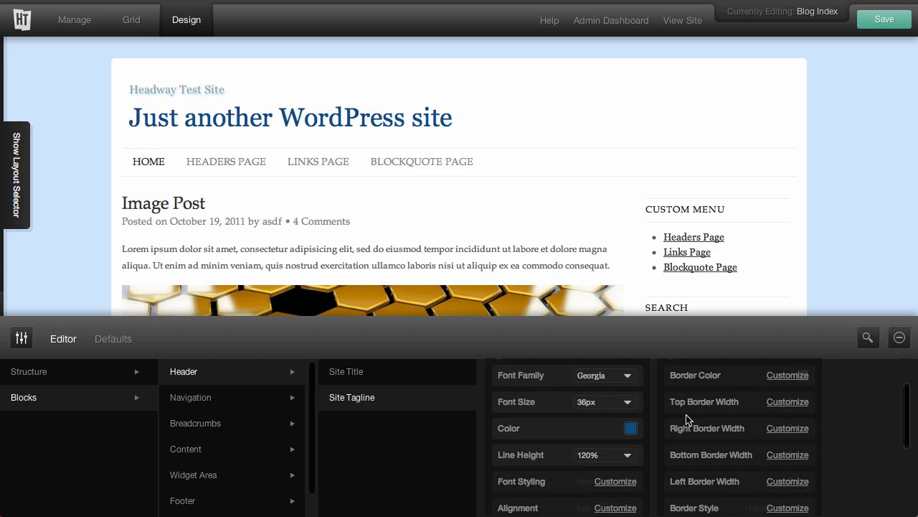
{"action": "scroll", "coordinate": [686, 419], "scroll_direction": "down", "scroll_amount": 4}
{"action": "scroll", "coordinate": [854, 418], "scroll_direction": "up", "scroll_amount": 8}
- Save the design and preview the restyled home page on the live site
{"action": "left_click", "coordinate": [881, 12]}
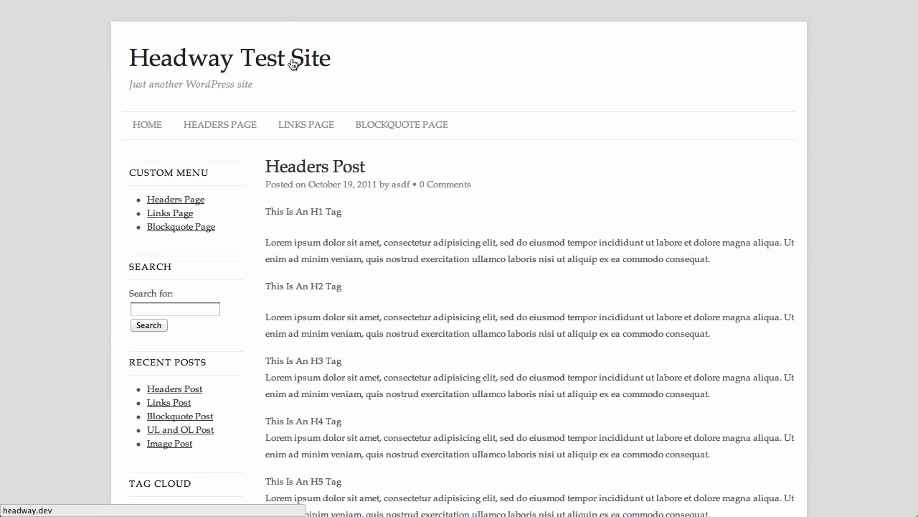
{"action": "left_click", "coordinate": [319, 63]}
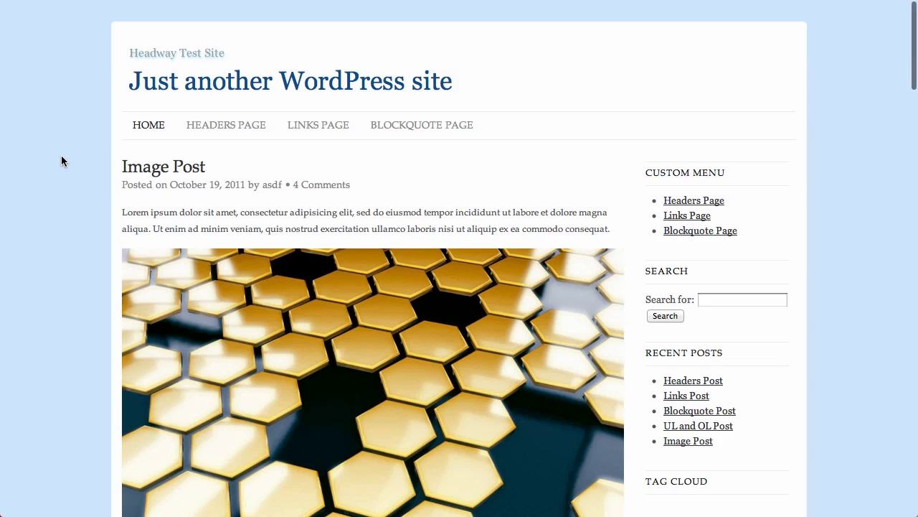
{"action": "scroll", "coordinate": [62, 159], "scroll_direction": "down", "scroll_amount": 10}
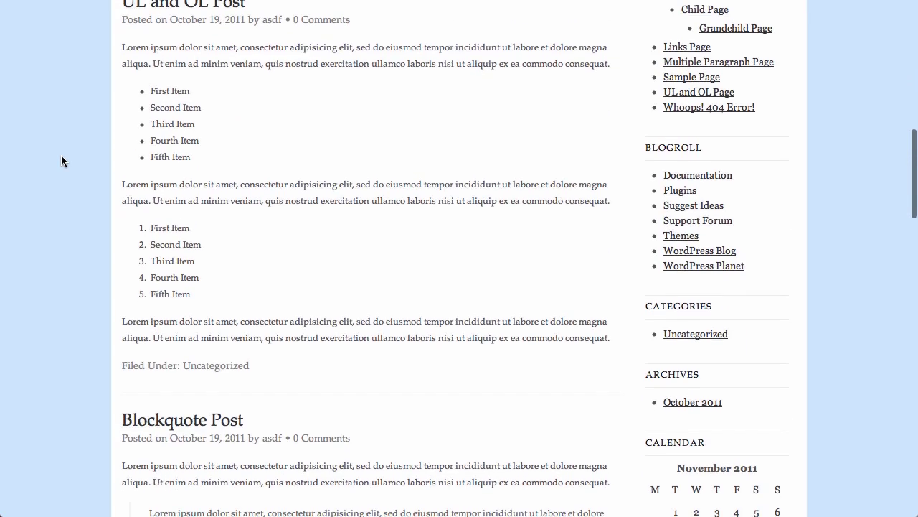
{"action": "scroll", "coordinate": [61, 161], "scroll_direction": "up", "scroll_amount": 10}
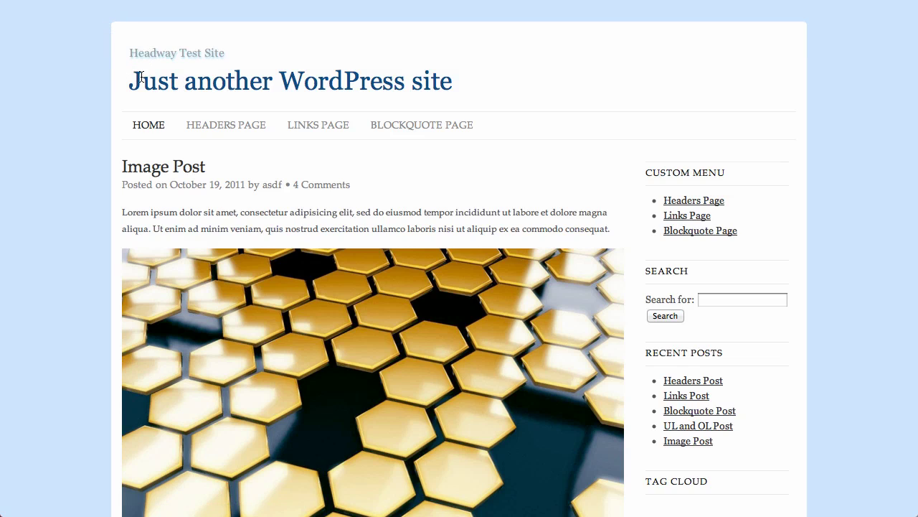
- Highlight and deselect the 'Just another WordPress site' tagline, then bring up the layout selector
{"action": "left_click_drag", "start_coordinate": [129, 78], "coordinate": [453, 93]}
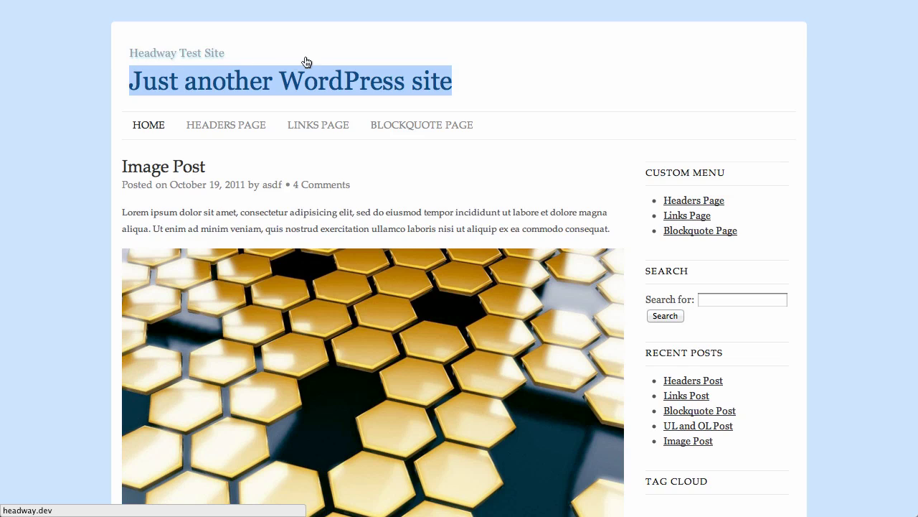
{"action": "left_click", "coordinate": [305, 87]}
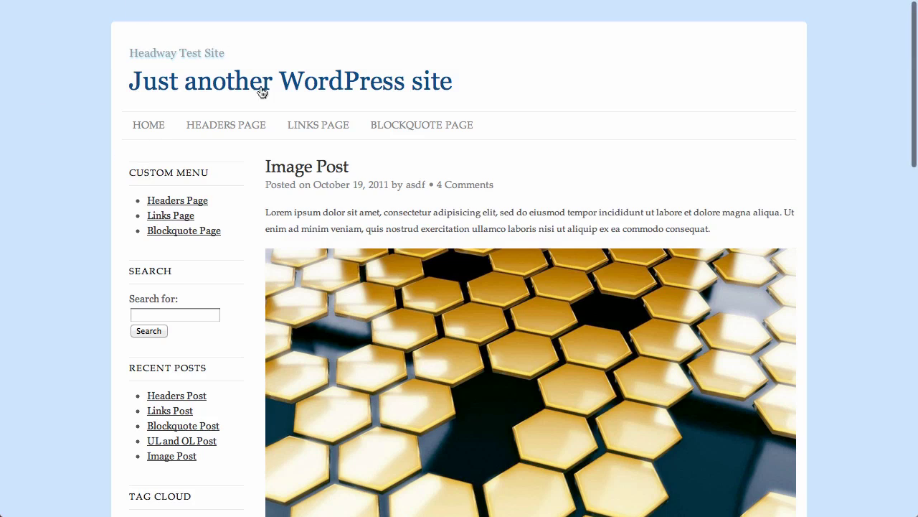
{"action": "scroll", "coordinate": [139, 143], "scroll_direction": "down", "scroll_amount": 10}
{"action": "scroll", "coordinate": [139, 142], "scroll_direction": "up", "scroll_amount": 10}
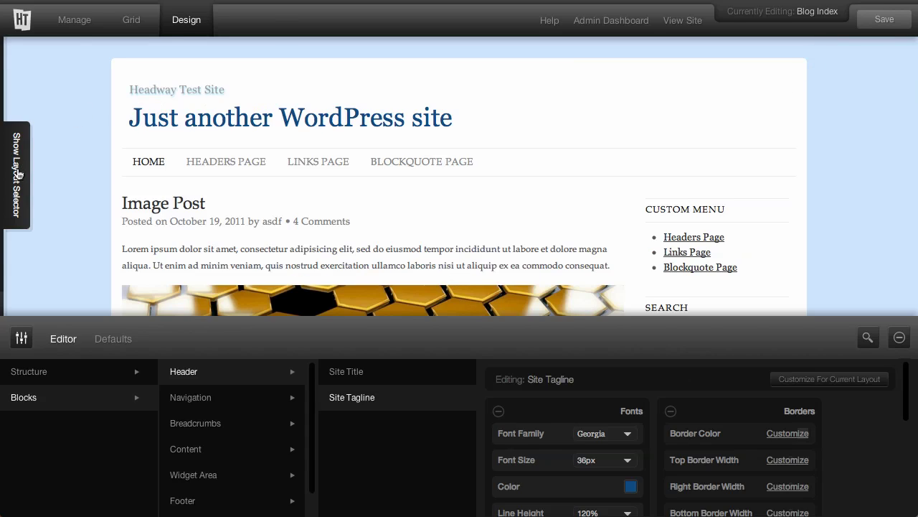
{"action": "left_click", "coordinate": [17, 174]}
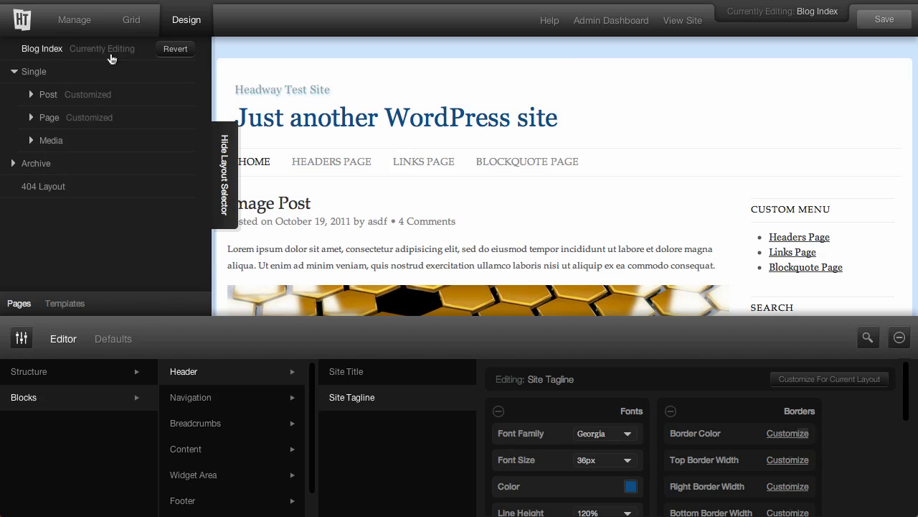
- Hide the layout selector to reveal the full Blog Index preview
{"action": "left_click", "coordinate": [224, 163]}
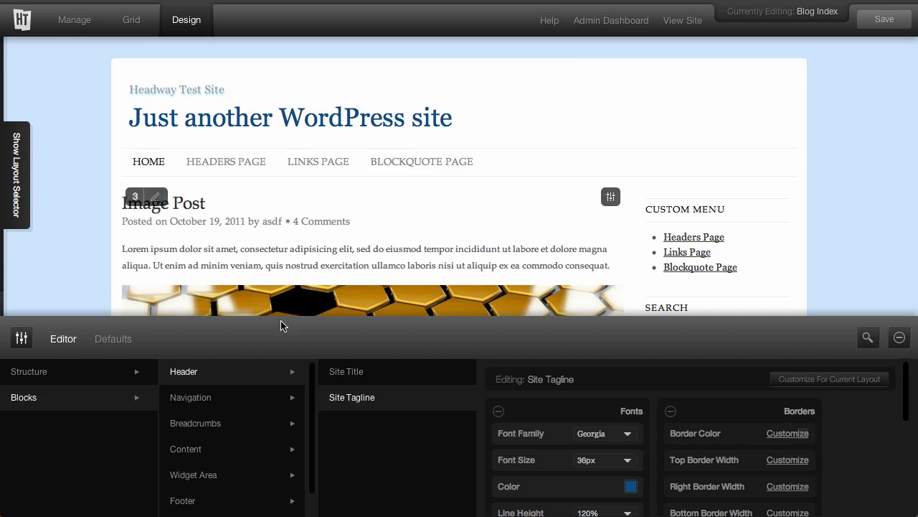
- Give the Navigation block a customized pale cyan background (#d7f3fa)
{"action": "left_click", "coordinate": [245, 406]}
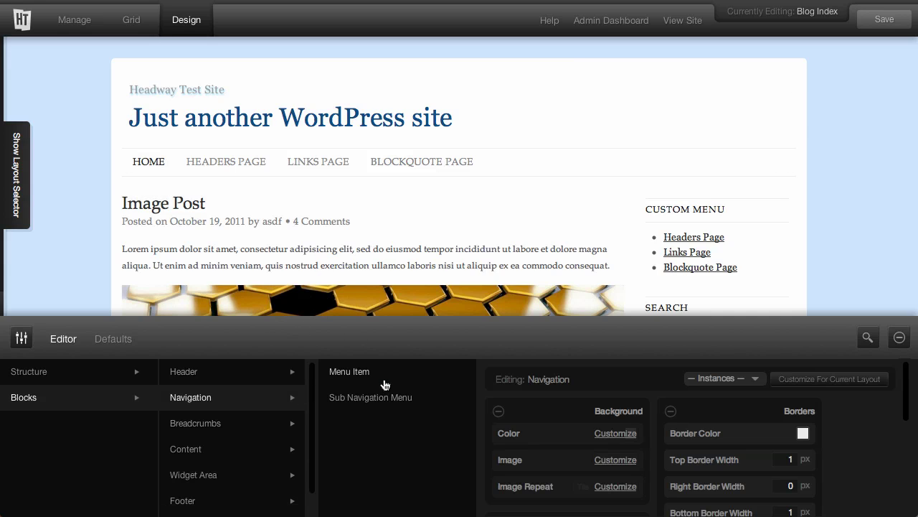
{"action": "left_click", "coordinate": [610, 439]}
{"action": "left_click", "coordinate": [631, 437]}
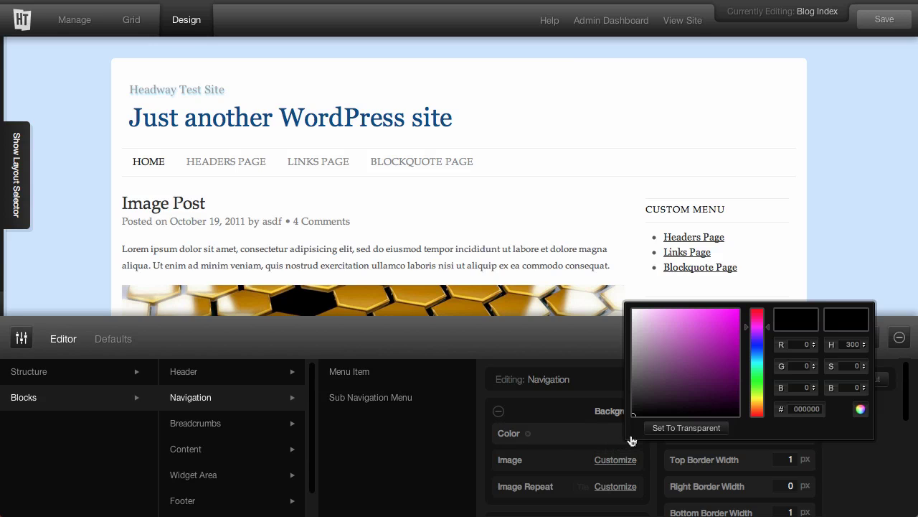
{"action": "left_click", "coordinate": [758, 351]}
{"action": "left_click_drag", "start_coordinate": [760, 351], "coordinate": [757, 356]}
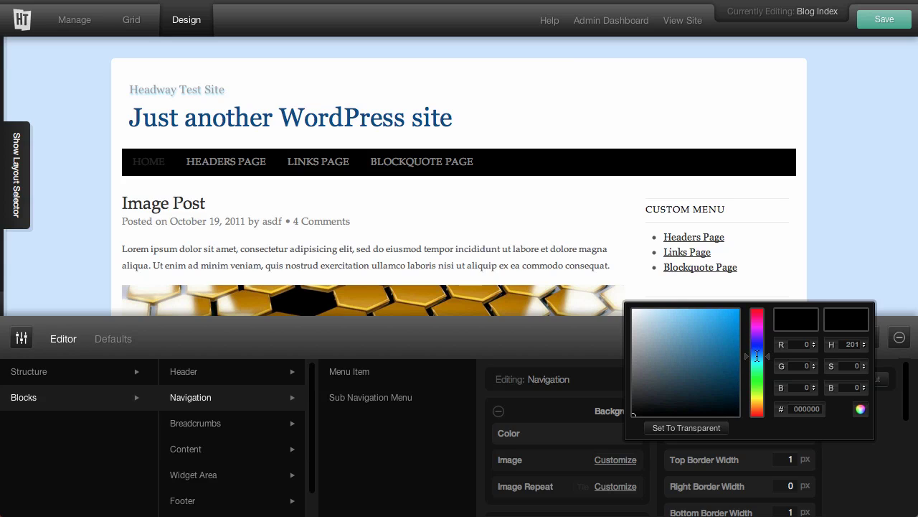
{"action": "mouse_move", "coordinate": [691, 321]}
{"action": "left_mouse_down"}
{"action": "mouse_move", "coordinate": [655, 310]}
{"action": "mouse_move", "coordinate": [655, 320]}
{"action": "left_mouse_up"}
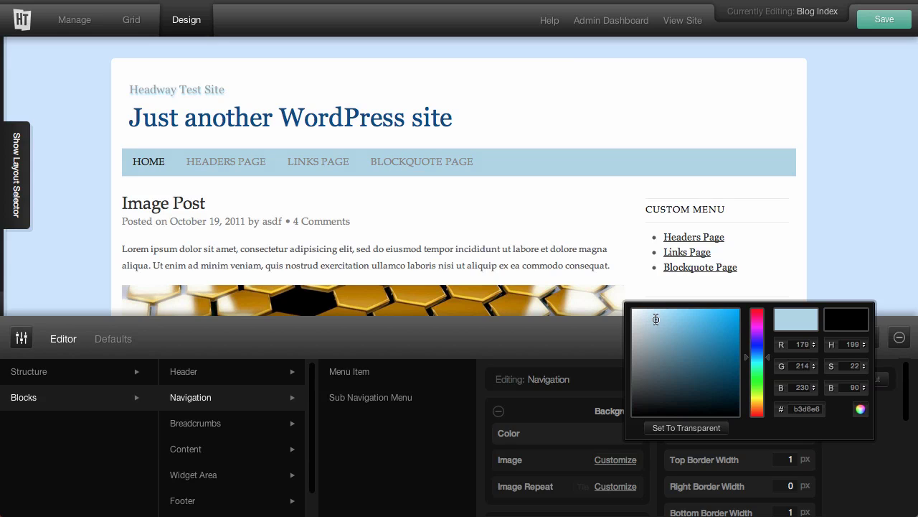
{"action": "left_click", "coordinate": [762, 358]}
{"action": "left_click_drag", "start_coordinate": [685, 313], "coordinate": [660, 311]}
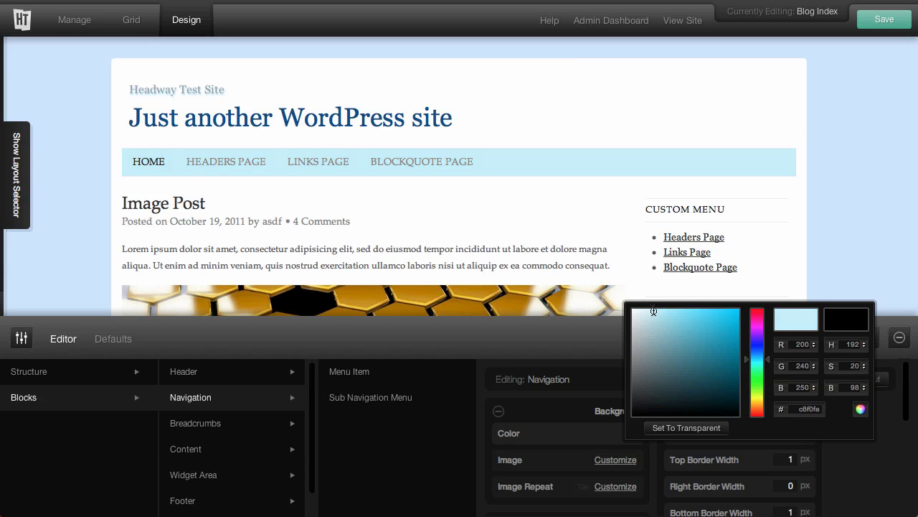
{"action": "left_click_drag", "start_coordinate": [652, 311], "coordinate": [648, 311]}
{"action": "left_click", "coordinate": [542, 334]}
- Set the Navigation menu items' font family to Georgia
{"action": "left_click", "coordinate": [367, 373]}
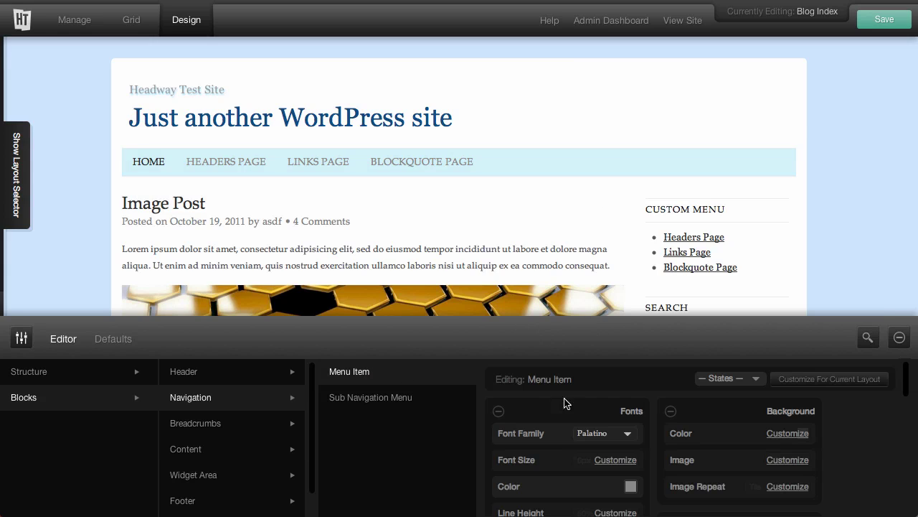
{"action": "left_click", "coordinate": [603, 437]}
{"action": "left_click", "coordinate": [607, 353]}
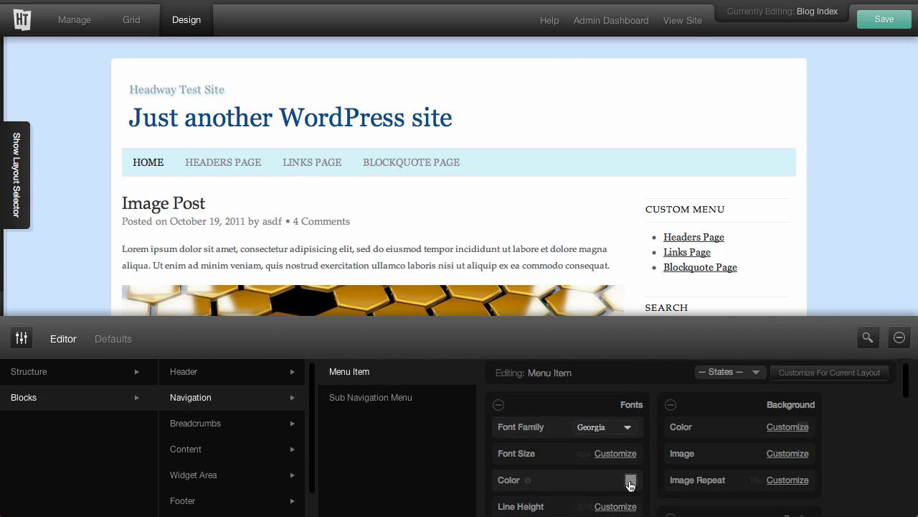
- Set the menu item text colour to dark blue #055c8a in the Fonts panel
{"action": "left_click", "coordinate": [631, 480]}
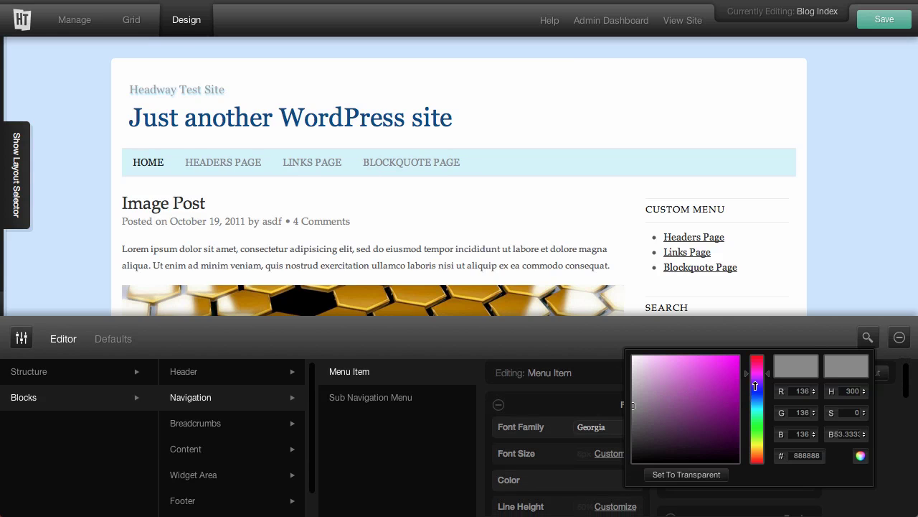
{"action": "left_click_drag", "start_coordinate": [755, 386], "coordinate": [734, 405]}
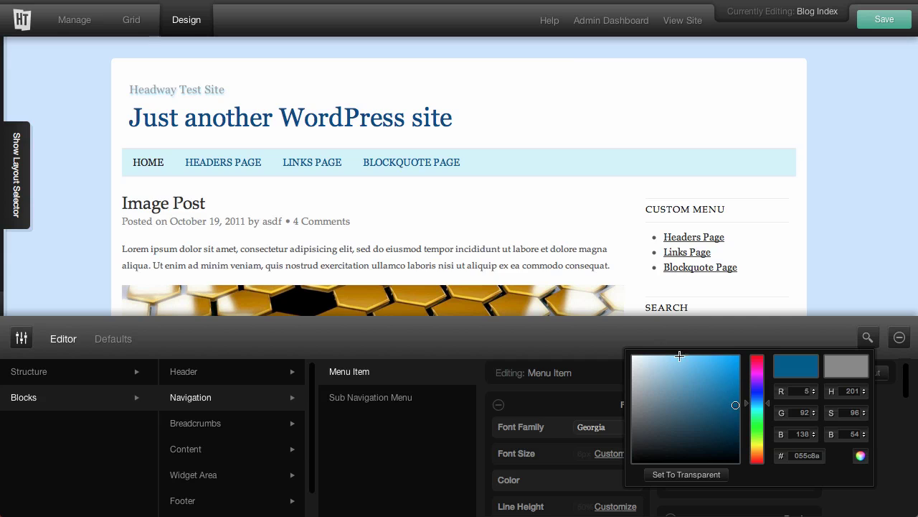
{"action": "left_click", "coordinate": [583, 336]}
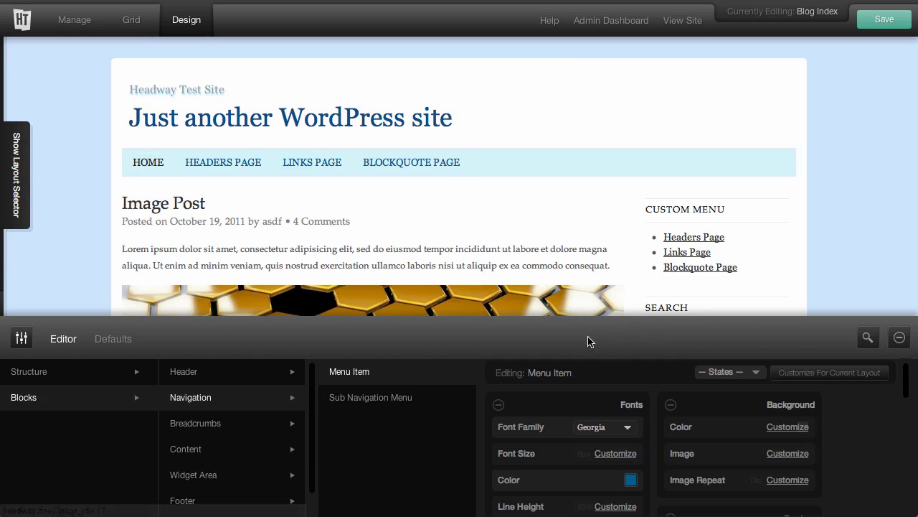
{"action": "scroll", "coordinate": [654, 433], "scroll_direction": "down", "scroll_amount": 3}
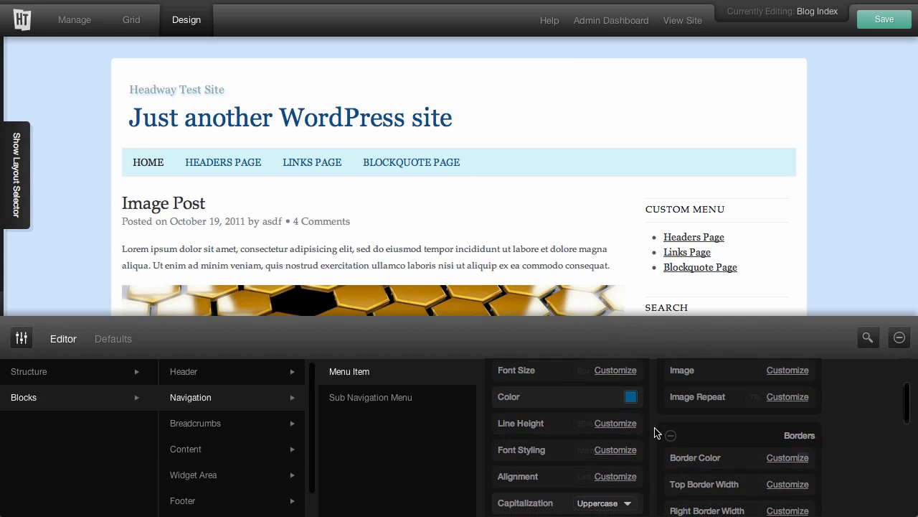
- Change the Navigation block's border colour to bright blue (#184ff5) and save the design
{"action": "left_click", "coordinate": [199, 399]}
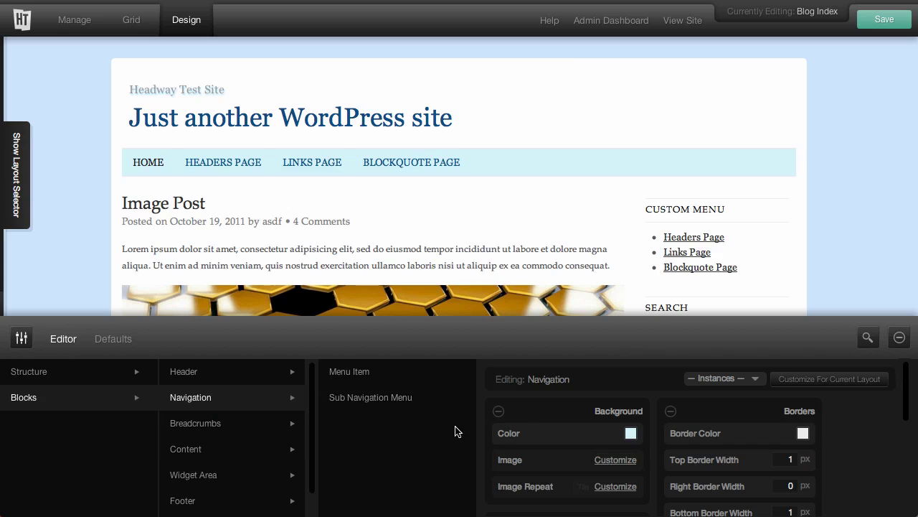
{"action": "left_click", "coordinate": [362, 378]}
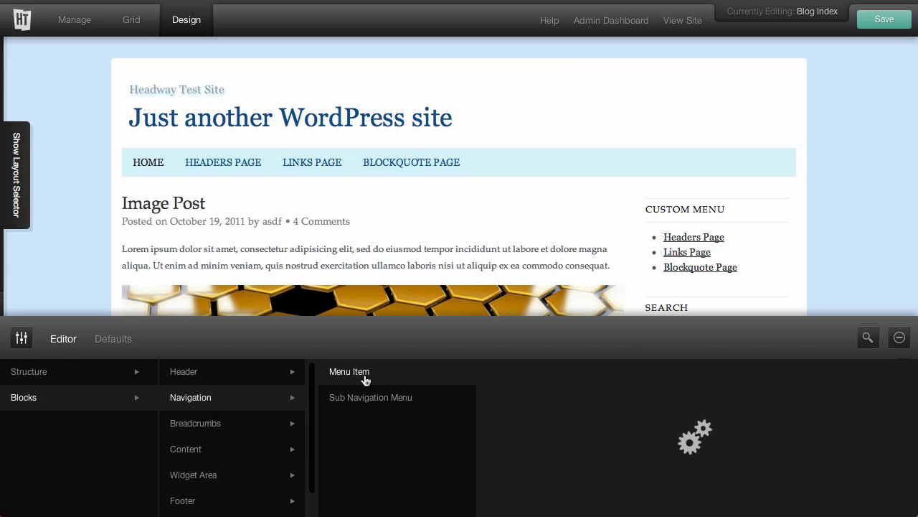
{"action": "left_click", "coordinate": [260, 399]}
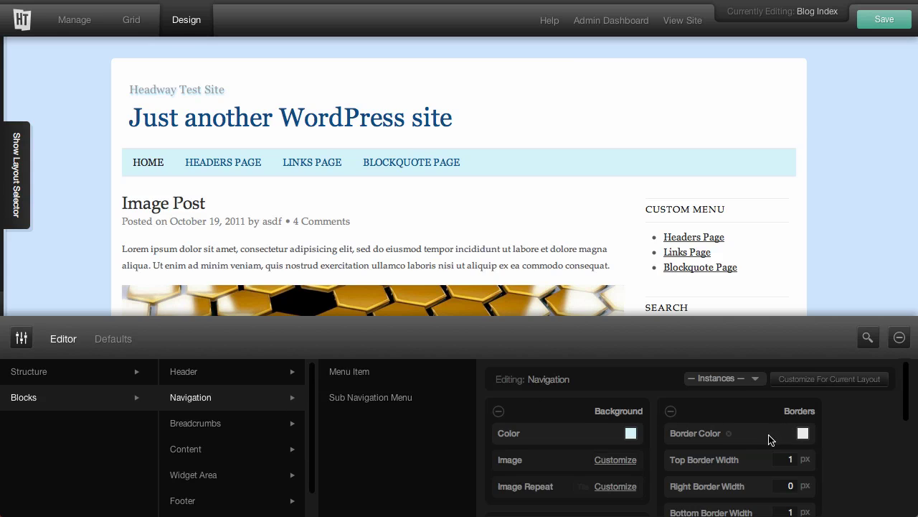
{"action": "left_click", "coordinate": [804, 434]}
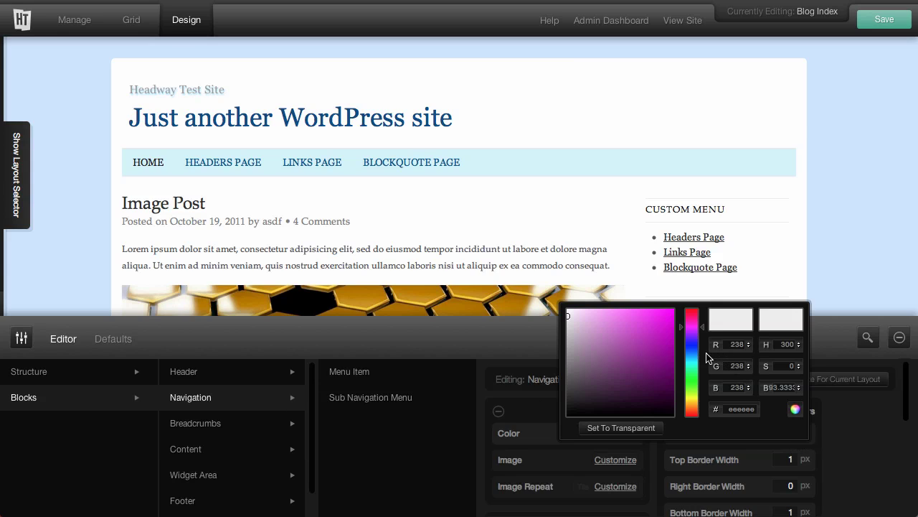
{"action": "mouse_move", "coordinate": [696, 337]}
{"action": "left_mouse_down"}
{"action": "mouse_move", "coordinate": [663, 324]}
{"action": "mouse_move", "coordinate": [664, 313]}
{"action": "left_mouse_up"}
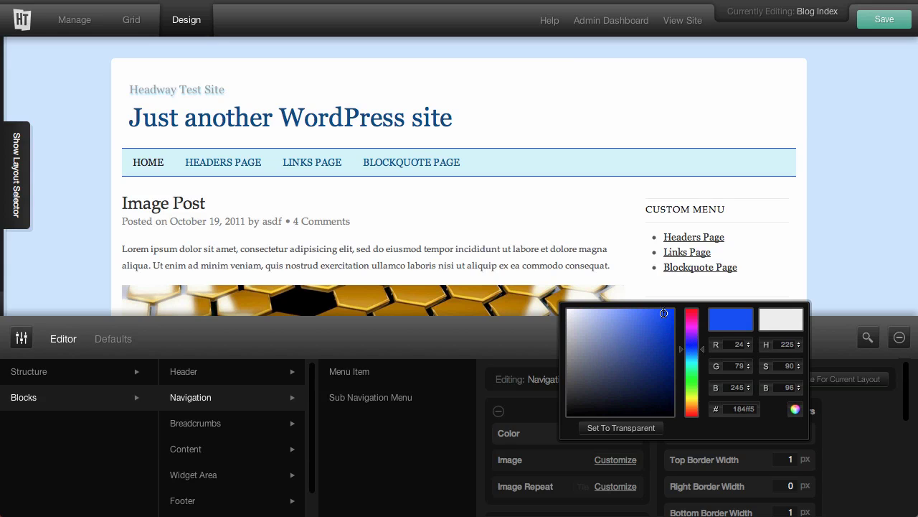
{"action": "left_click", "coordinate": [500, 342]}
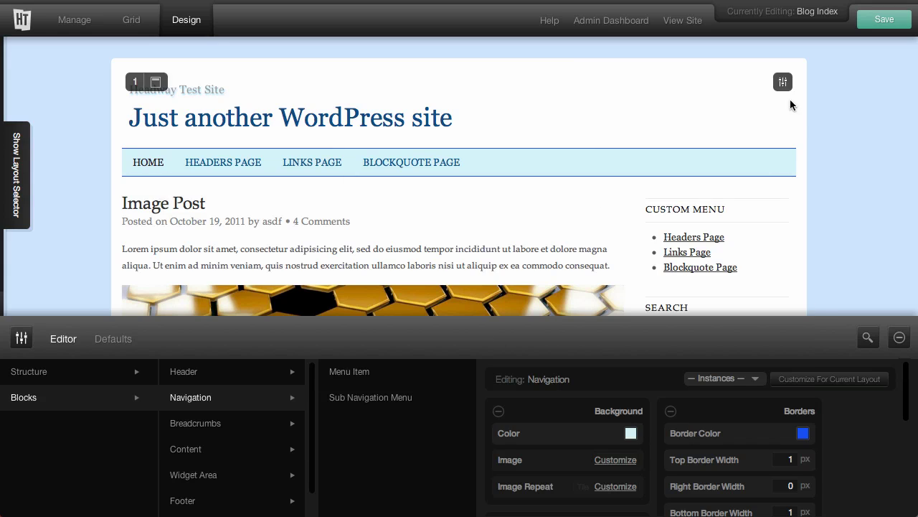
{"action": "left_click", "coordinate": [867, 29]}
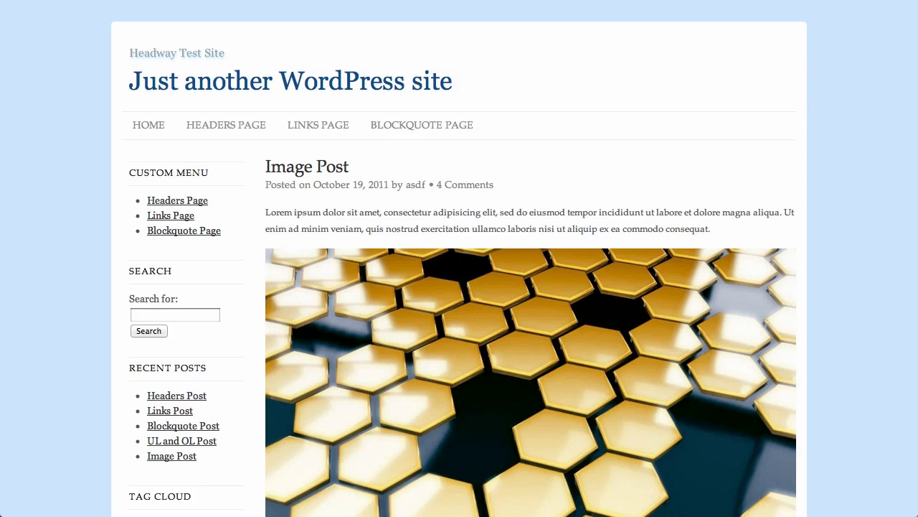
- Reload the live site with Ctrl+R to show the light-blue navigation bar
{"action": "key", "text": "ctrl+r"}
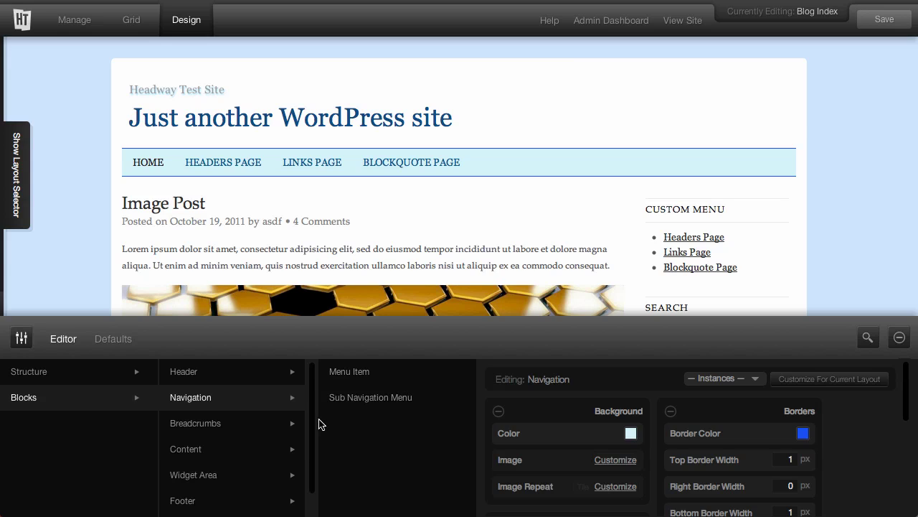
- Customize the Body for the Blog Index layout only with background colour #0065d1, then save
{"action": "left_click", "coordinate": [134, 373]}
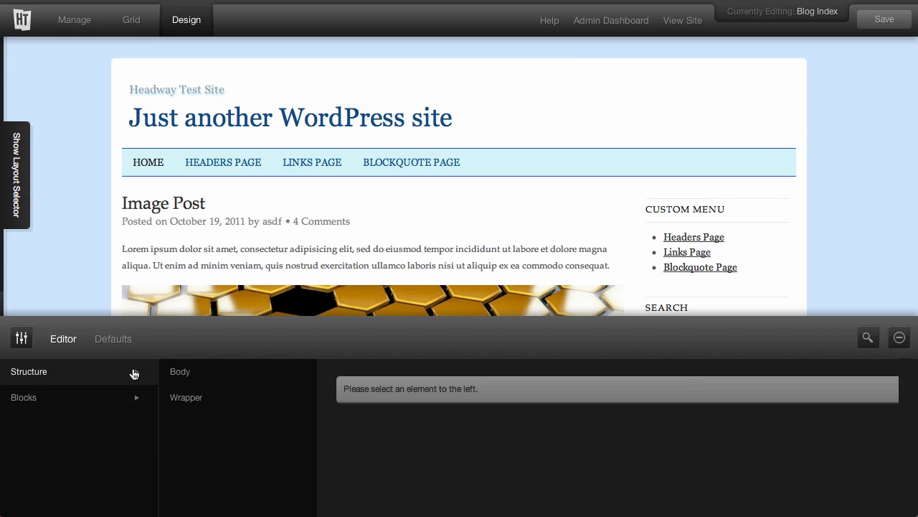
{"action": "left_click", "coordinate": [179, 379]}
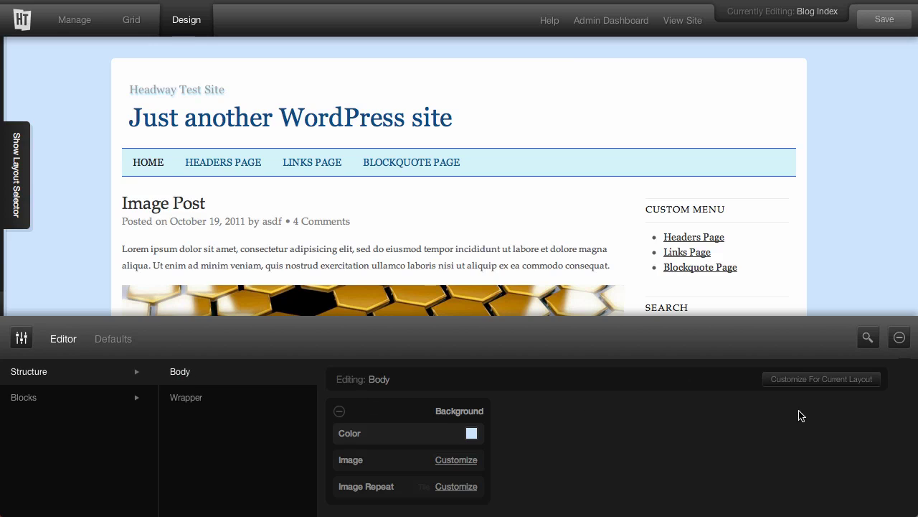
{"action": "left_click", "coordinate": [808, 386]}
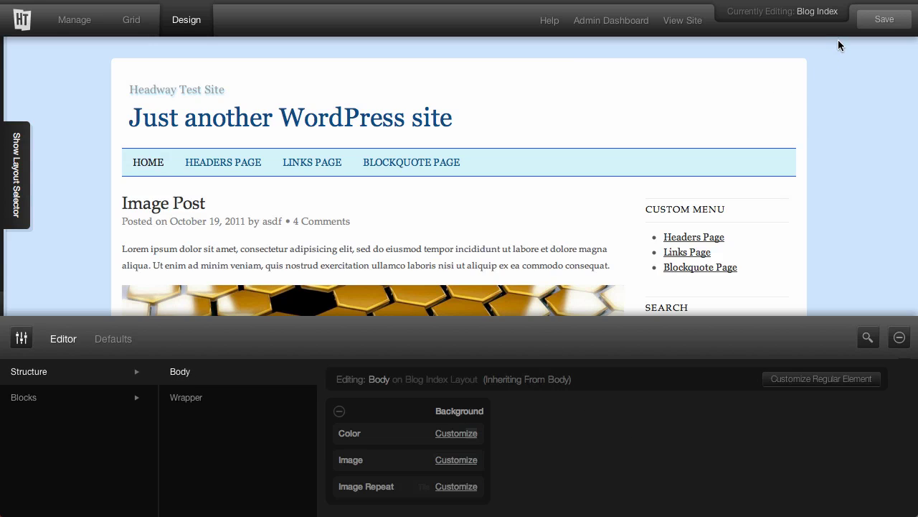
{"action": "left_click", "coordinate": [459, 433]}
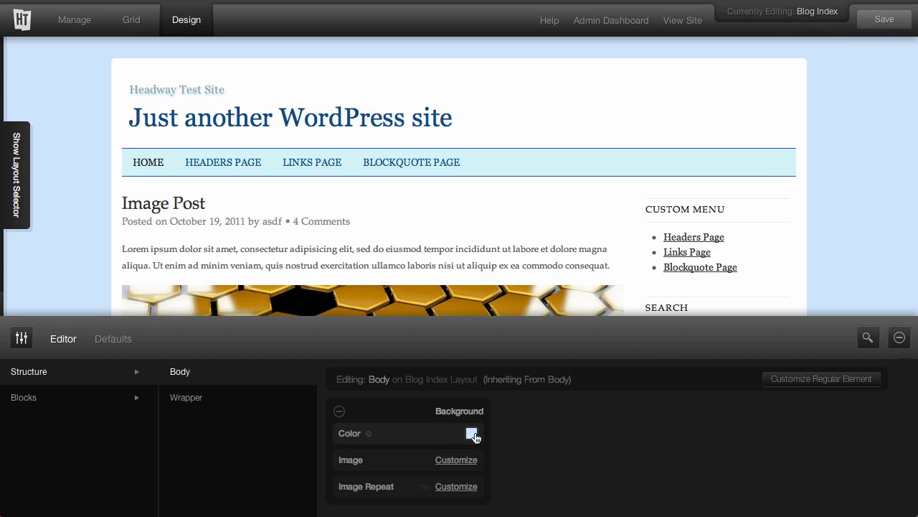
{"action": "left_click", "coordinate": [472, 434]}
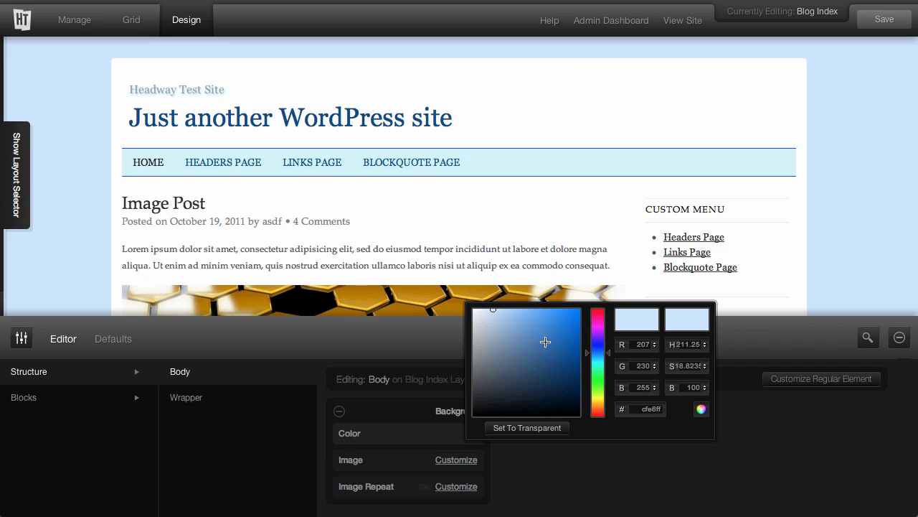
{"action": "left_click_drag", "start_coordinate": [549, 335], "coordinate": [579, 328]}
{"action": "left_click", "coordinate": [626, 500]}
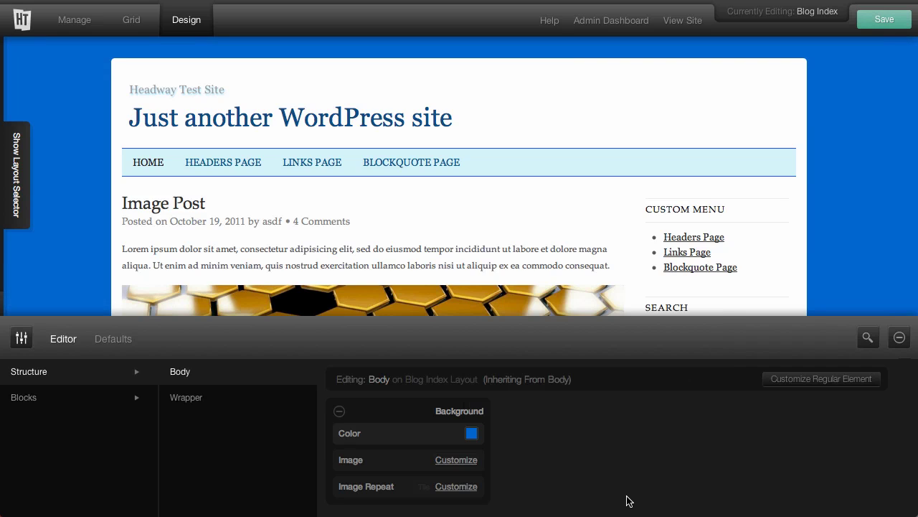
{"action": "left_click", "coordinate": [890, 25]}
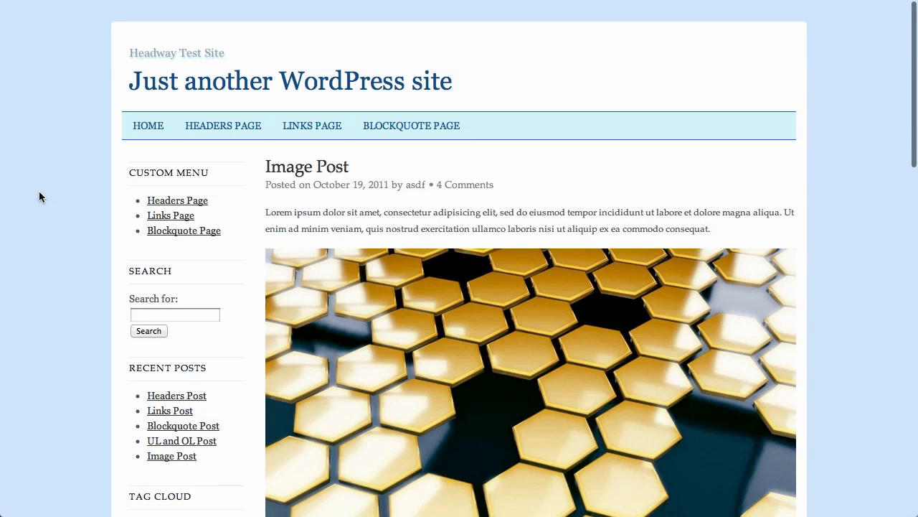
- Switch between HOME and HEADERS PAGE on the live site to compare their backgrounds
{"action": "left_click", "coordinate": [144, 134]}
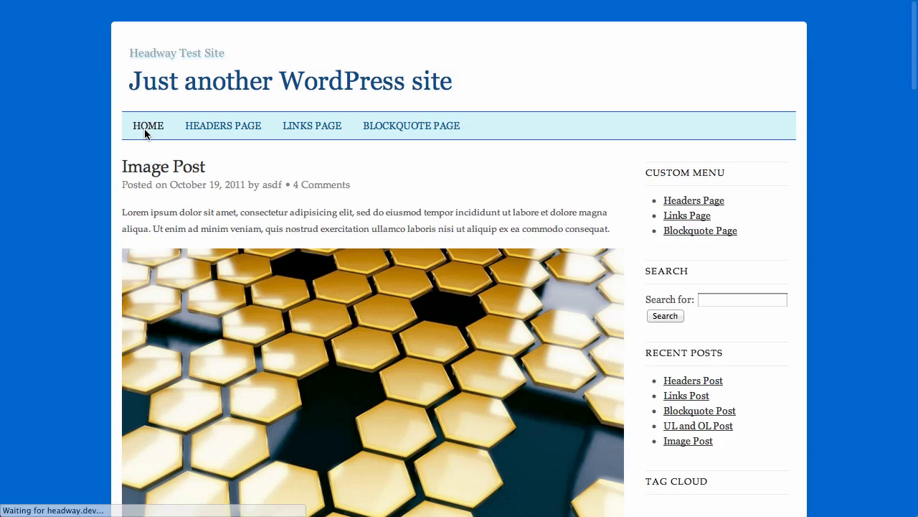
{"action": "left_click", "coordinate": [241, 126]}
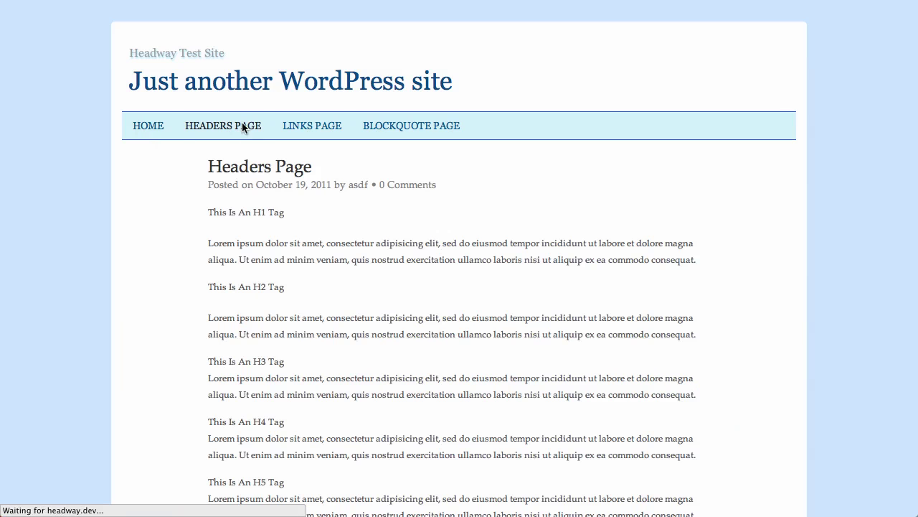
{"action": "left_click", "coordinate": [141, 129]}
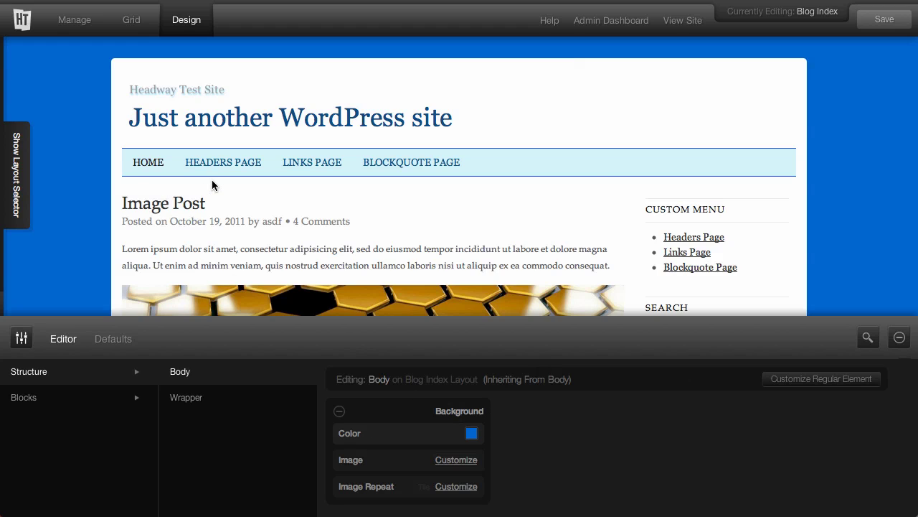
- Switch to editing the Page layout and reopen its Body styling options
{"action": "left_click", "coordinate": [21, 181]}
{"action": "mouse_move", "coordinate": [20, 126]}
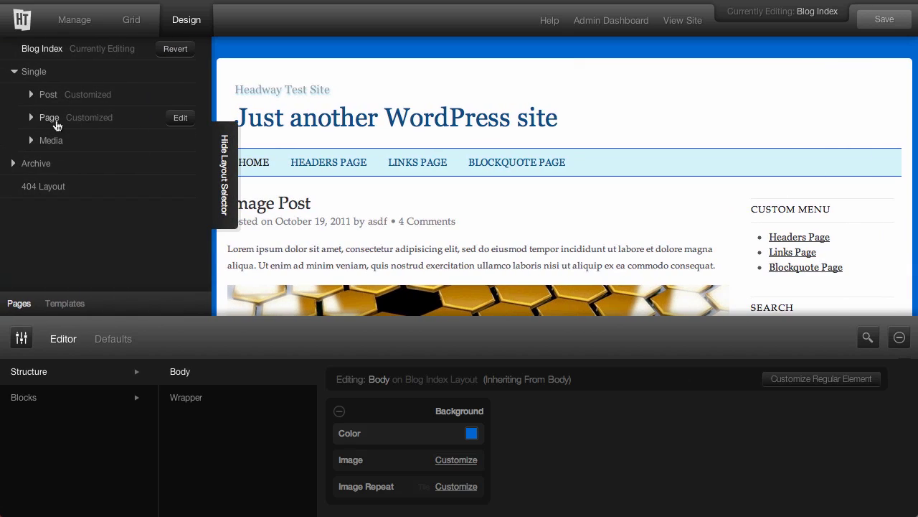
{"action": "left_click", "coordinate": [179, 119]}
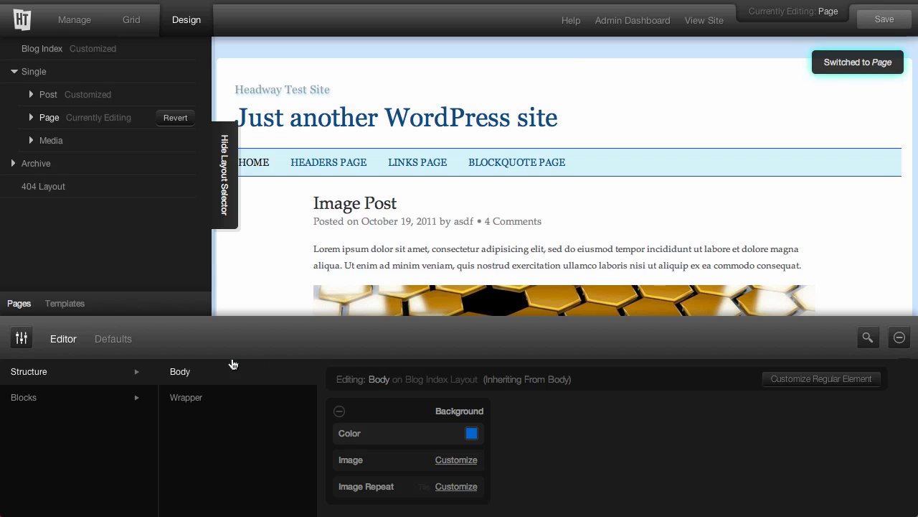
{"action": "left_click", "coordinate": [223, 374]}
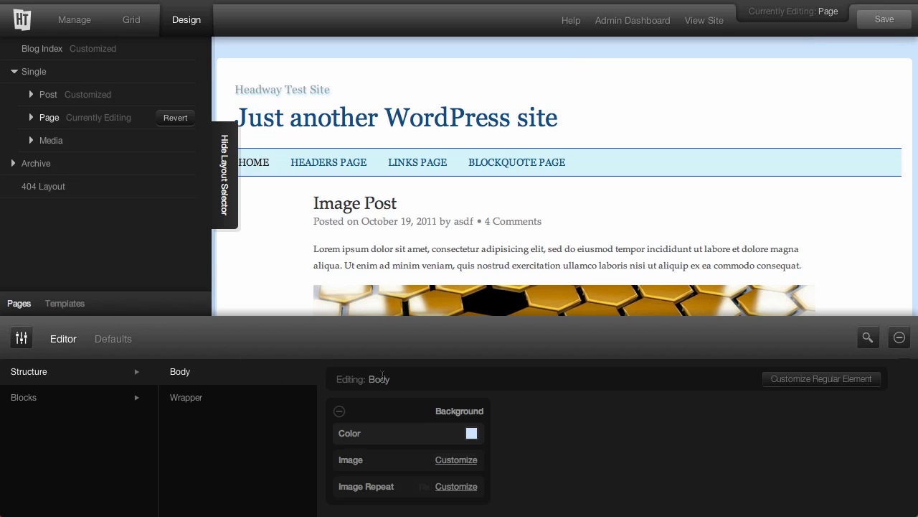
{"action": "left_click", "coordinate": [227, 174]}
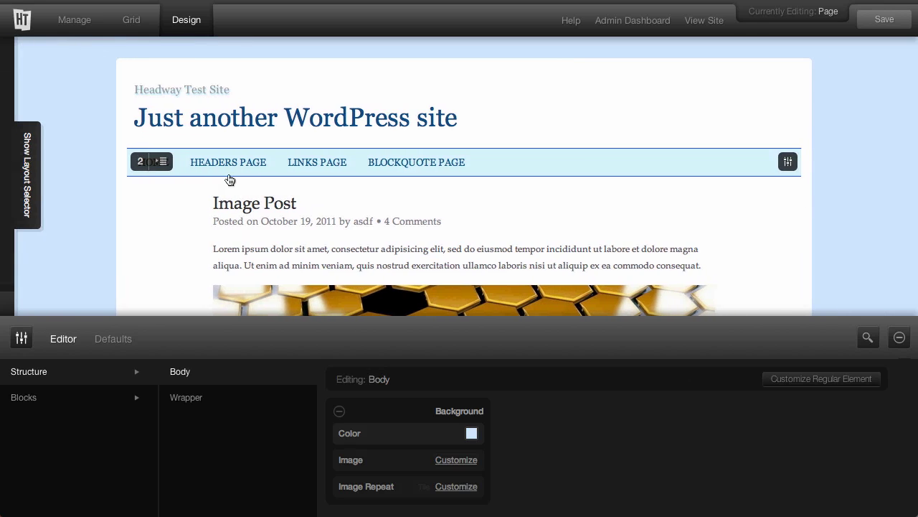
- Customize the Page layout's Body background to bright blue #007bff and save
{"action": "left_click", "coordinate": [786, 378]}
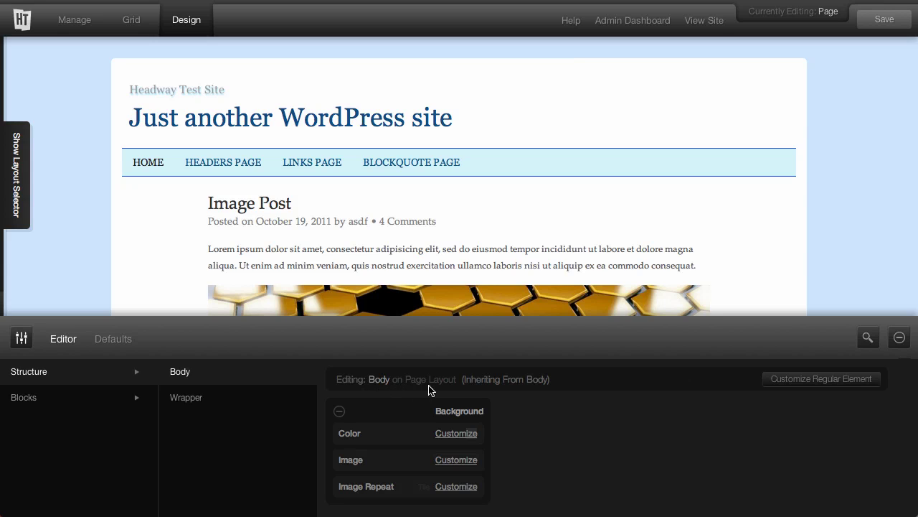
{"action": "left_click", "coordinate": [457, 434]}
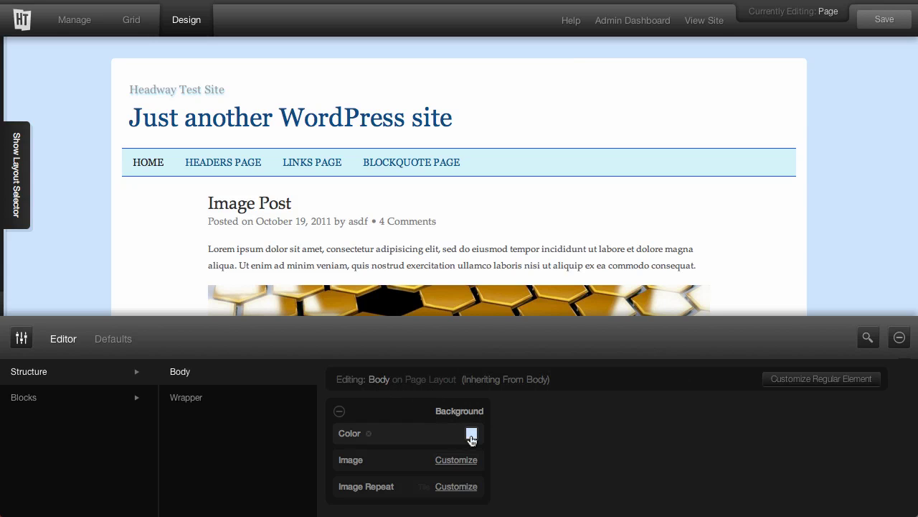
{"action": "left_click", "coordinate": [472, 435]}
{"action": "left_click_drag", "start_coordinate": [564, 320], "coordinate": [577, 309]}
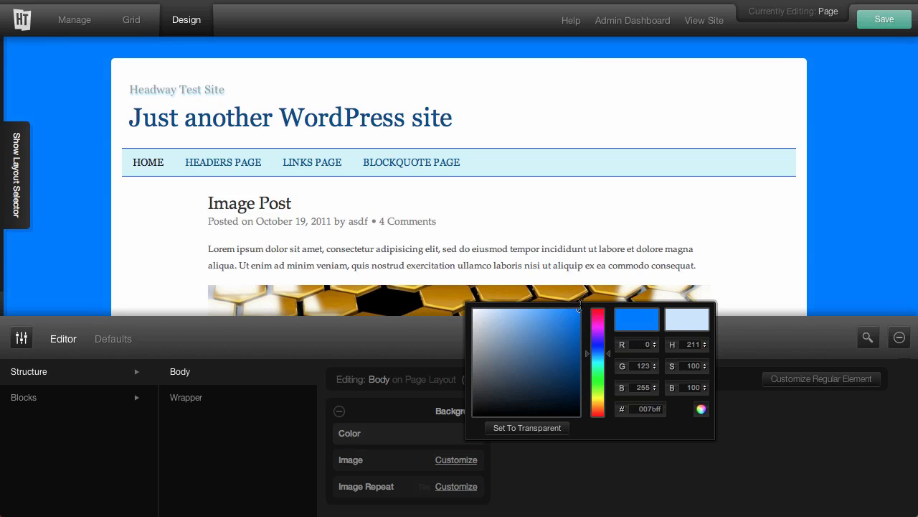
{"action": "left_click", "coordinate": [782, 348]}
{"action": "left_click", "coordinate": [893, 22]}
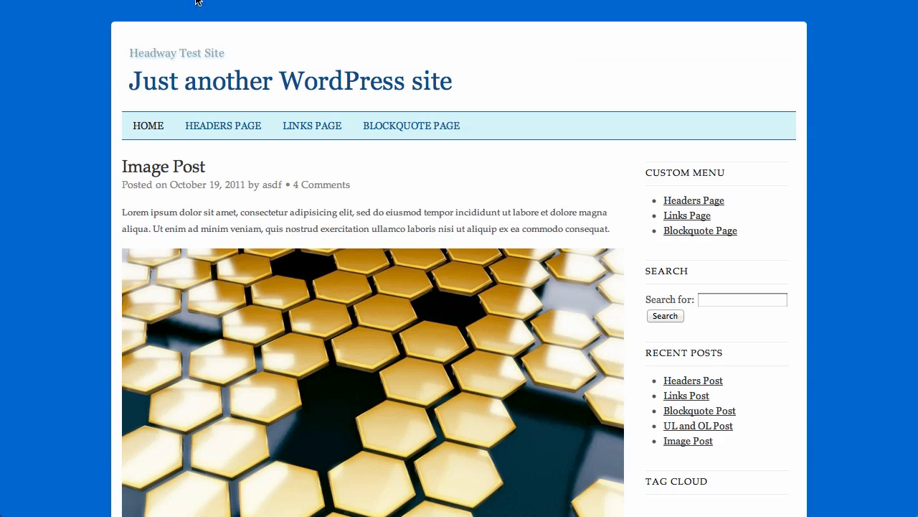
- Visit HOME, Image Post, HEADERS PAGE, then HOME and HEADERS PAGE again to compare backgrounds
{"action": "left_click", "coordinate": [141, 125]}
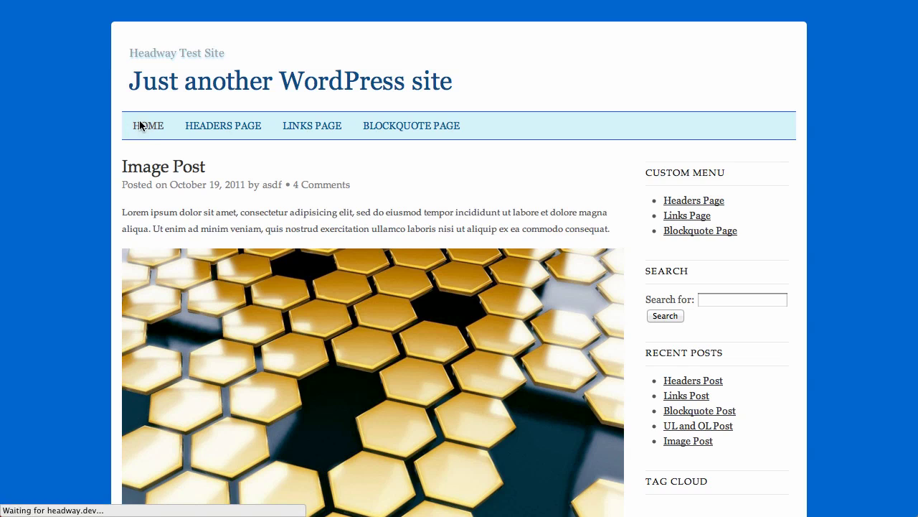
{"action": "left_click", "coordinate": [141, 168]}
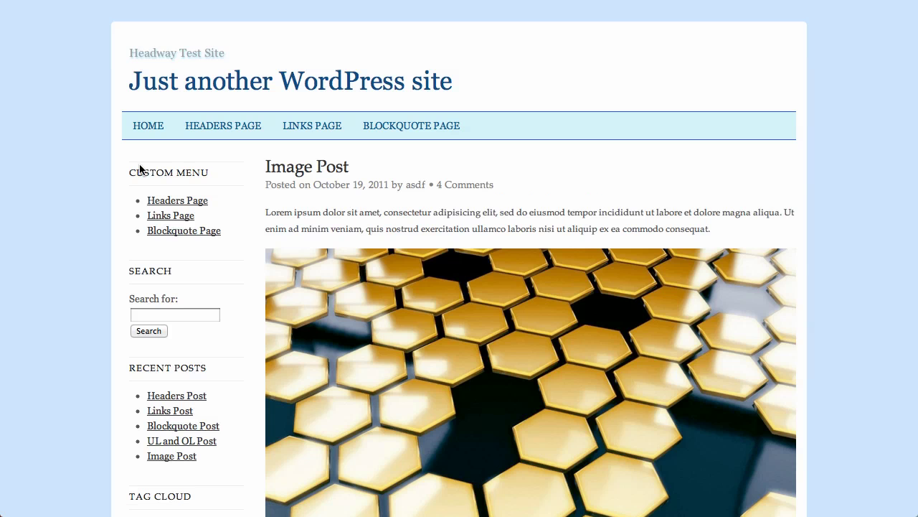
{"action": "scroll", "coordinate": [139, 169], "scroll_direction": "down", "scroll_amount": 15}
{"action": "scroll", "coordinate": [139, 169], "scroll_direction": "up", "scroll_amount": 15}
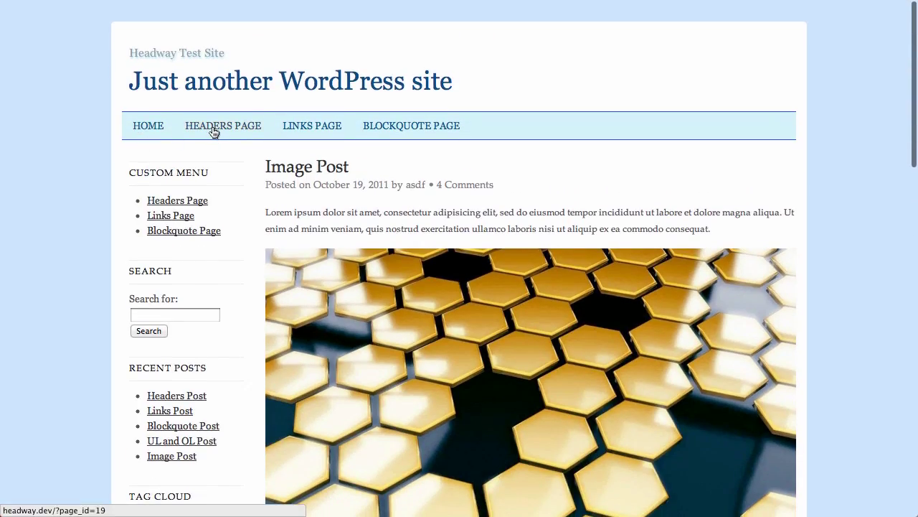
{"action": "left_click", "coordinate": [213, 130]}
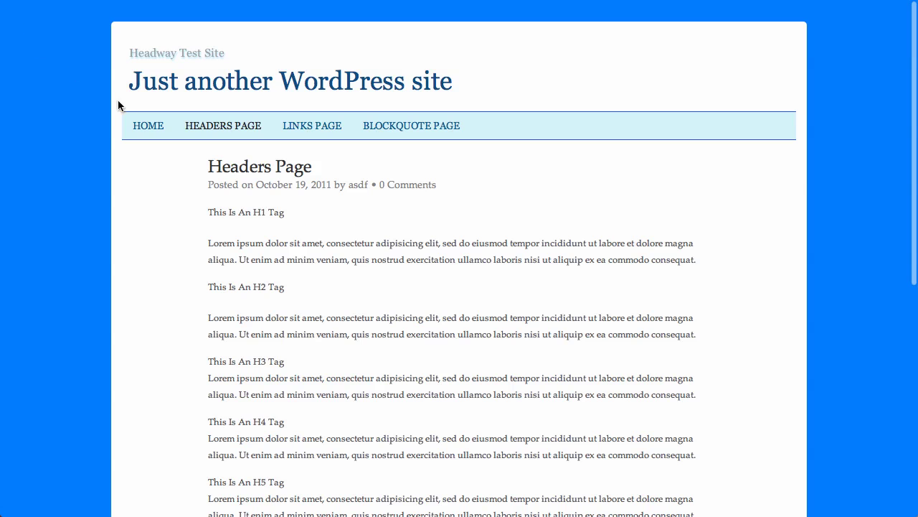
{"action": "left_click", "coordinate": [137, 124]}
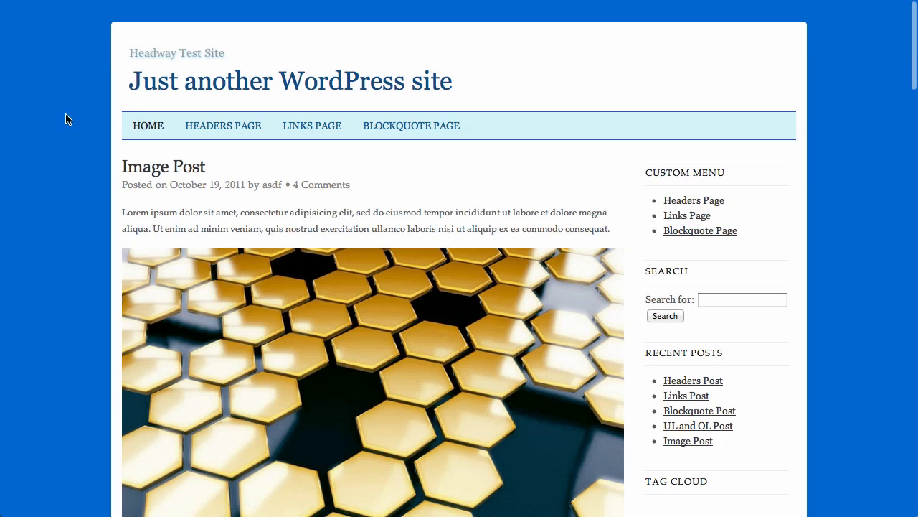
{"action": "left_click", "coordinate": [217, 130]}
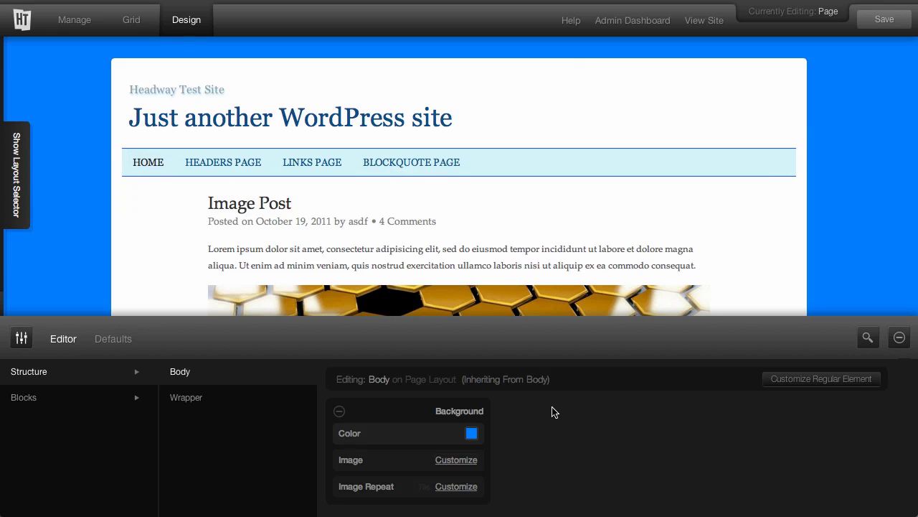
- Open the Header block's styling in the Design editor via the Blocks list
{"action": "left_click", "coordinate": [101, 397]}
{"action": "left_click", "coordinate": [209, 377]}
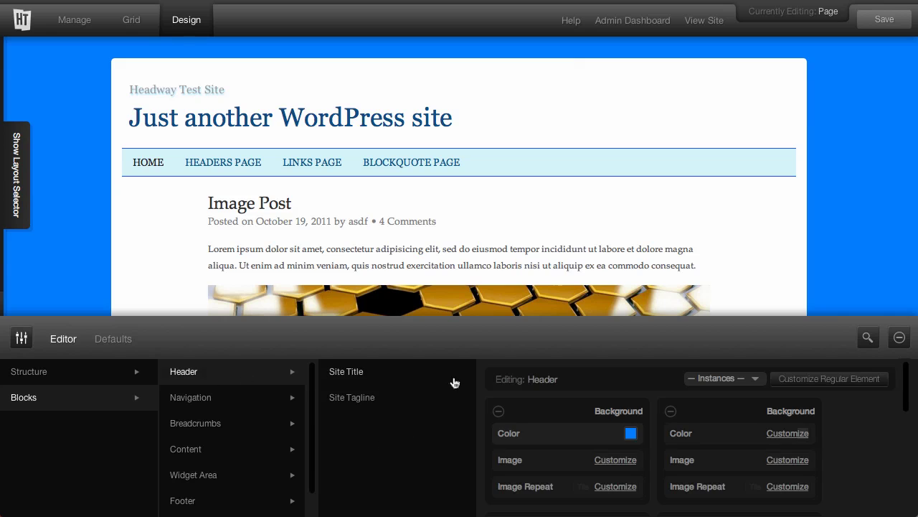